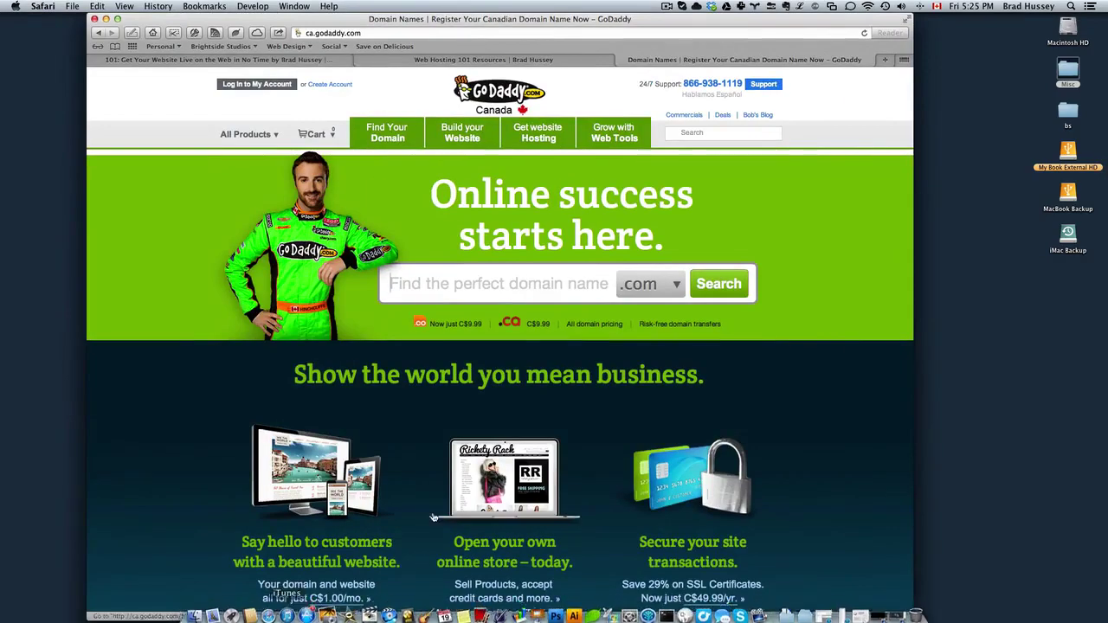
Log in to the GoDaddy account with the username and password, and open the account page
{"action": "left_click", "coordinate": [269, 86]}
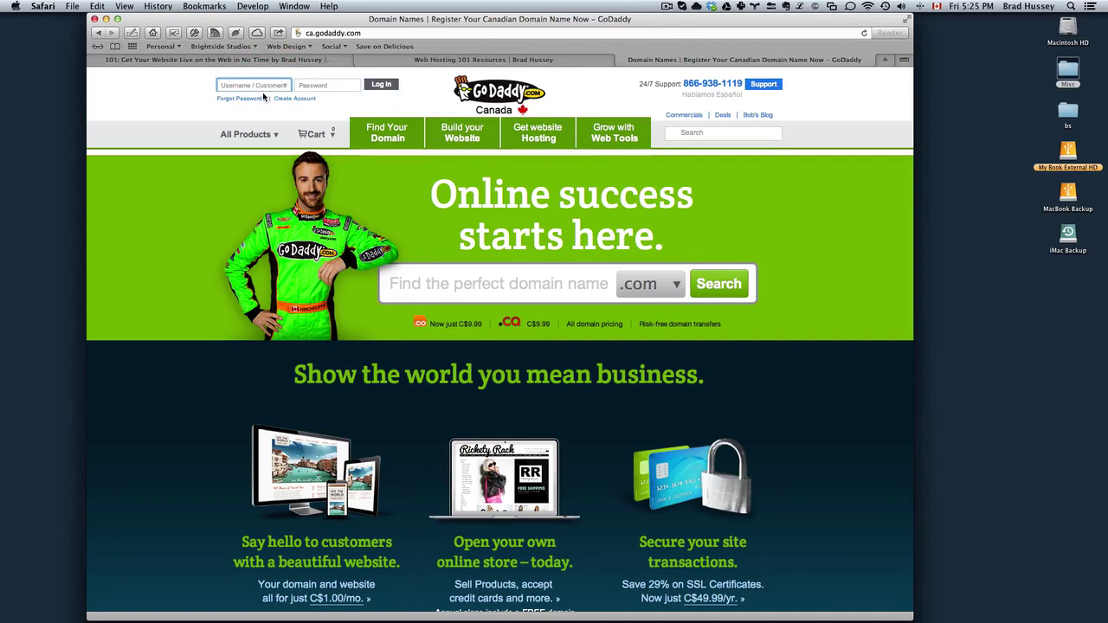
{"action": "left_click", "coordinate": [322, 86]}
{"action": "left_click", "coordinate": [215, 35]}
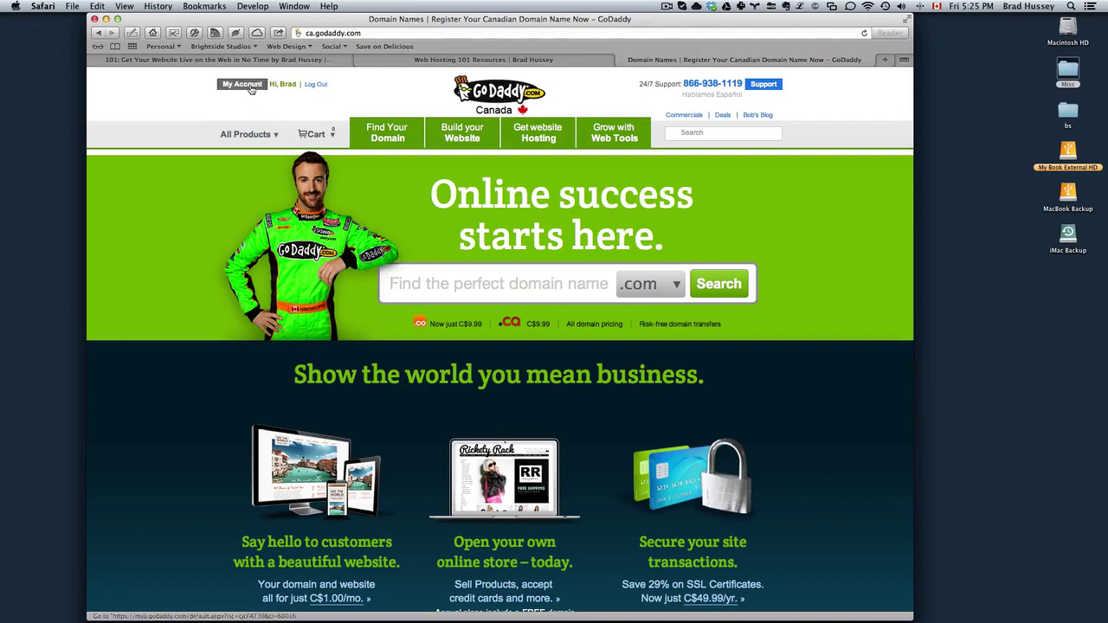
{"action": "left_click", "coordinate": [250, 86]}
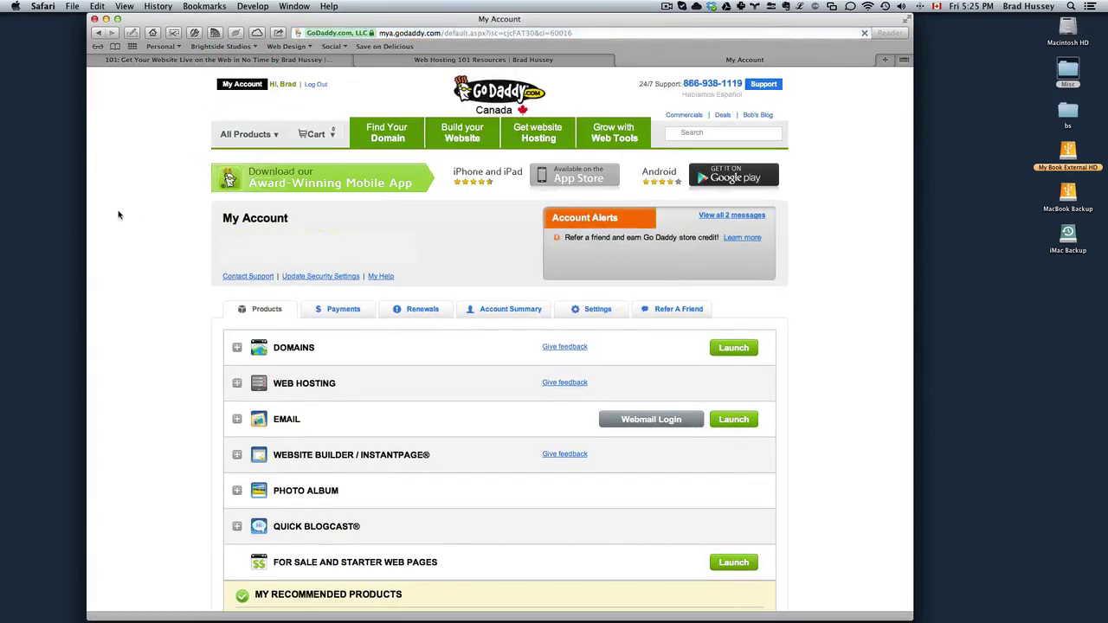
Expand the account's domains and open the details of makecrepes.ca to check its nameservers
{"action": "left_click", "coordinate": [237, 334]}
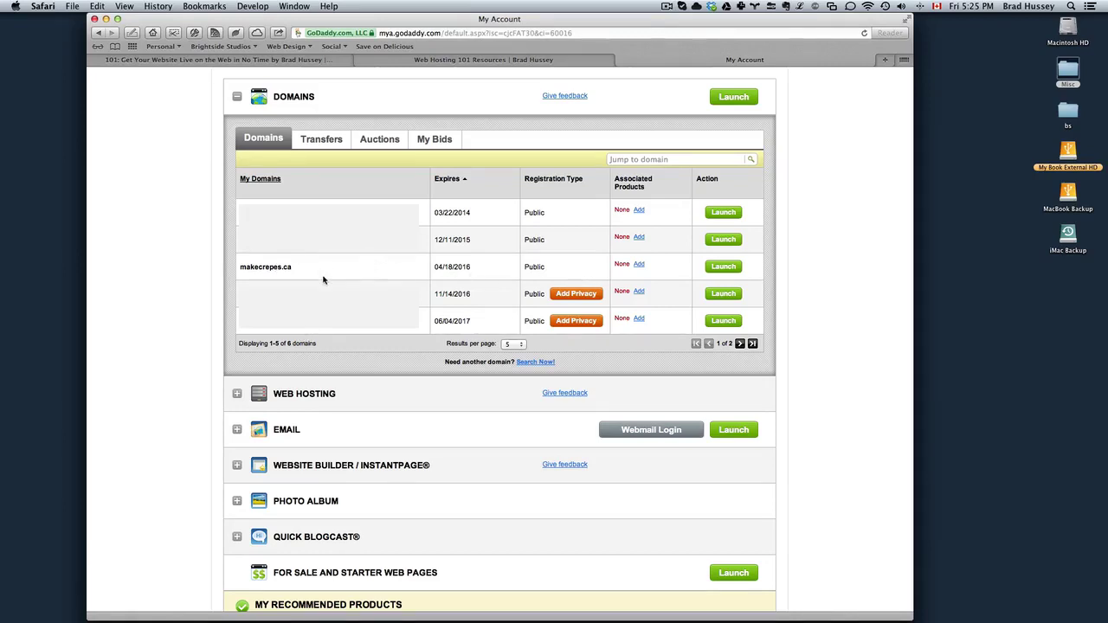
{"action": "left_click", "coordinate": [724, 267]}
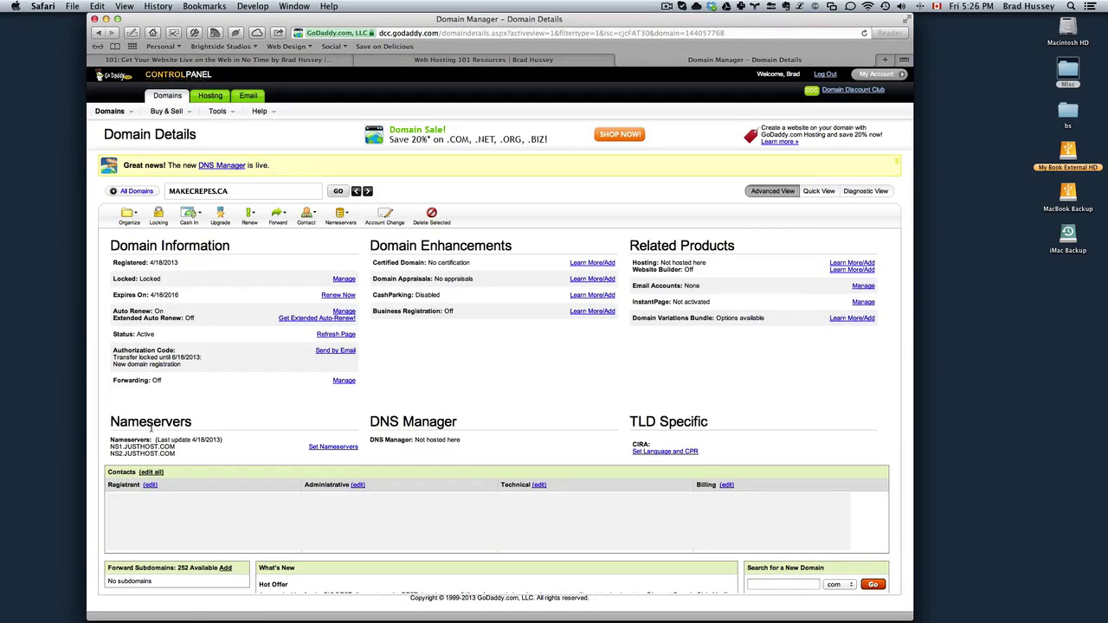
{"action": "left_click_drag", "start_coordinate": [110, 422], "coordinate": [194, 457]}
{"action": "left_click", "coordinate": [220, 422]}
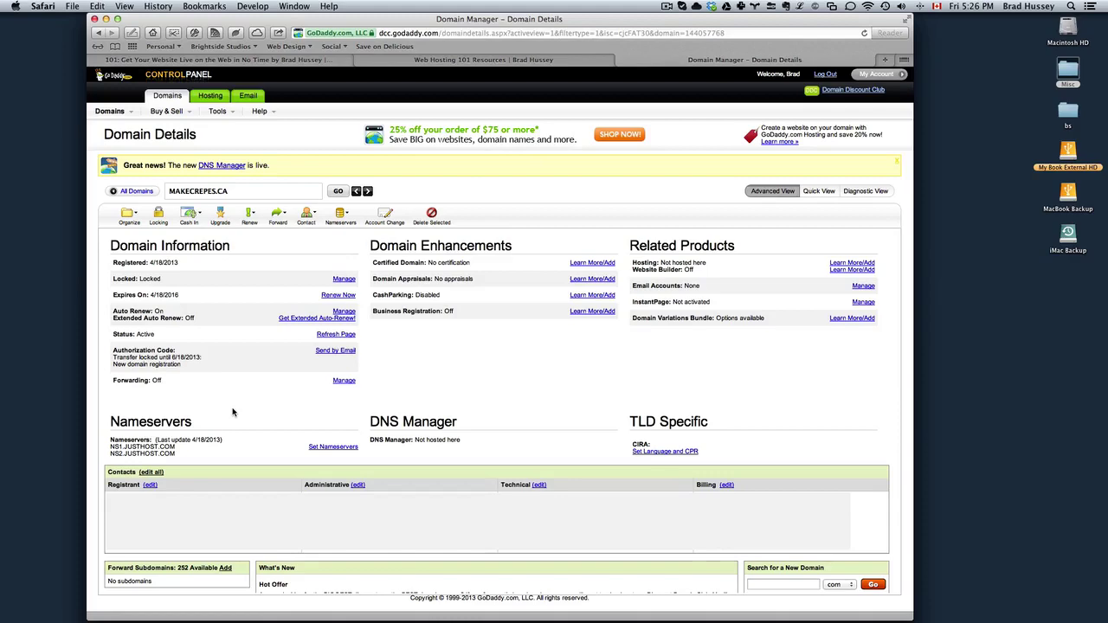
Set the domain's specific nameservers to NS1.JUSTHOST.COM and NS2.JUSTHOST.COM and submit the change
{"action": "left_click", "coordinate": [325, 447]}
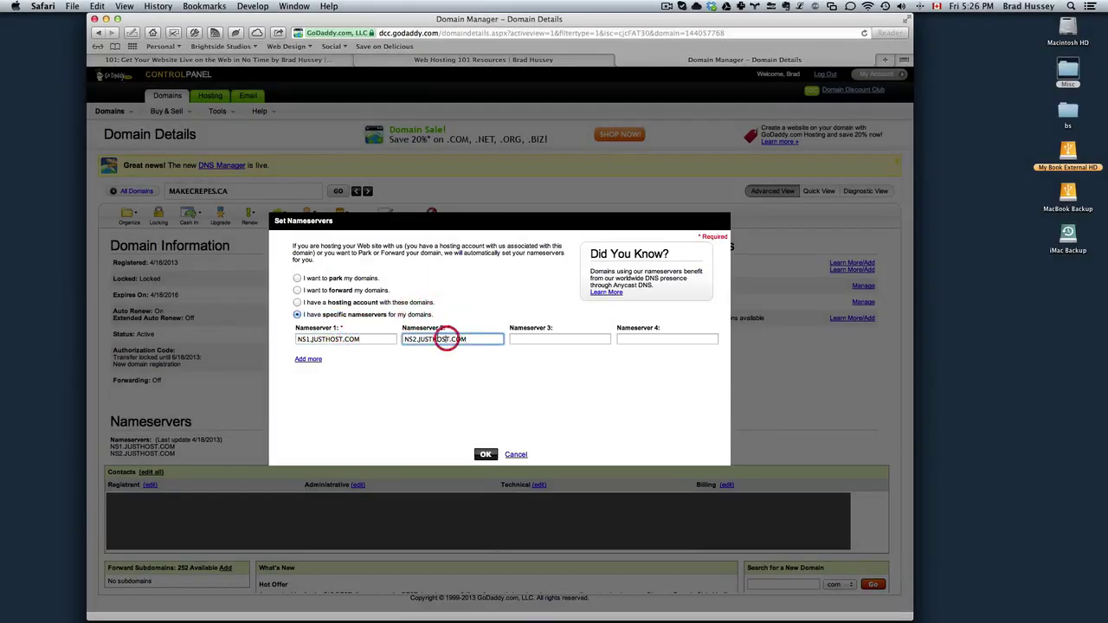
{"action": "left_click", "coordinate": [311, 340]}
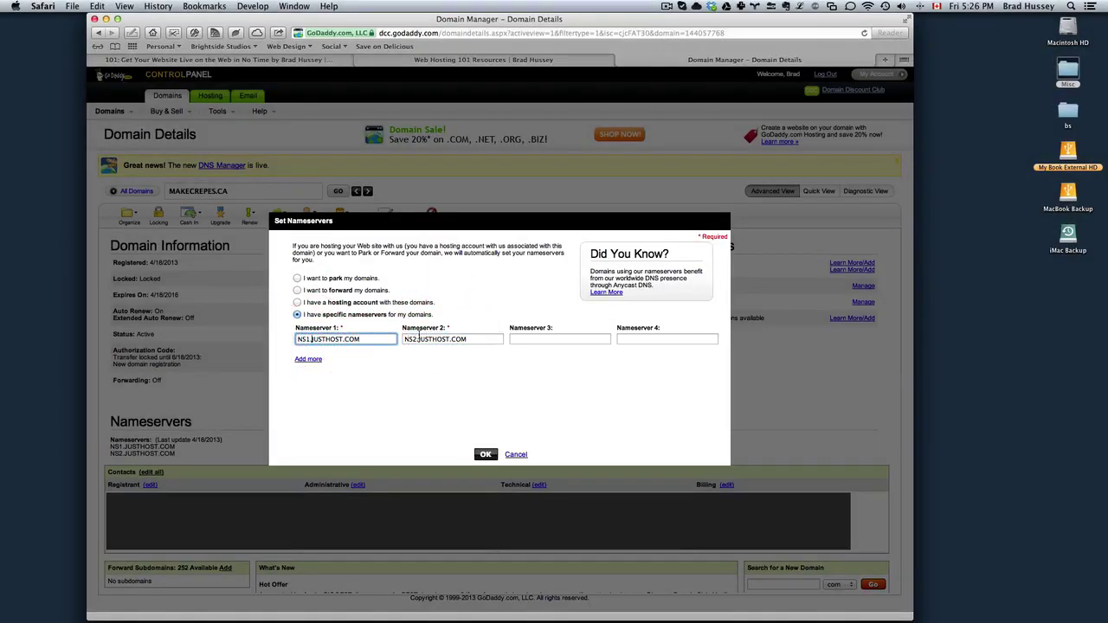
{"action": "left_click", "coordinate": [420, 338]}
{"action": "left_click", "coordinate": [487, 456]}
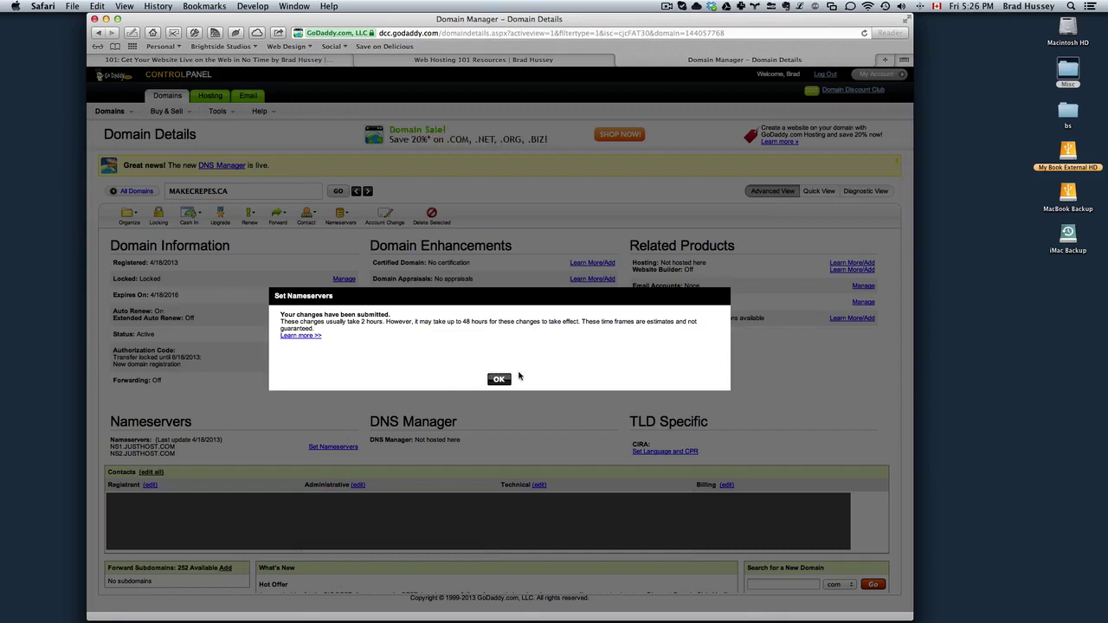
{"action": "left_click", "coordinate": [490, 381]}
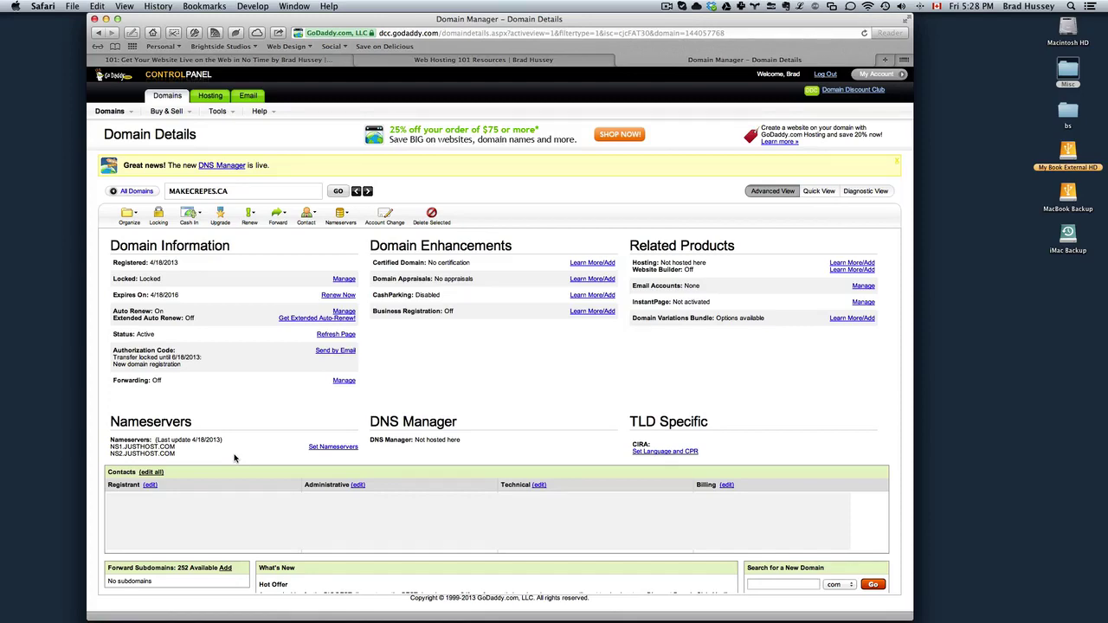
Load my.justhost.com in a new browser tab and log in to the hosting account with the username and password
{"action": "key", "text": "super+t"}
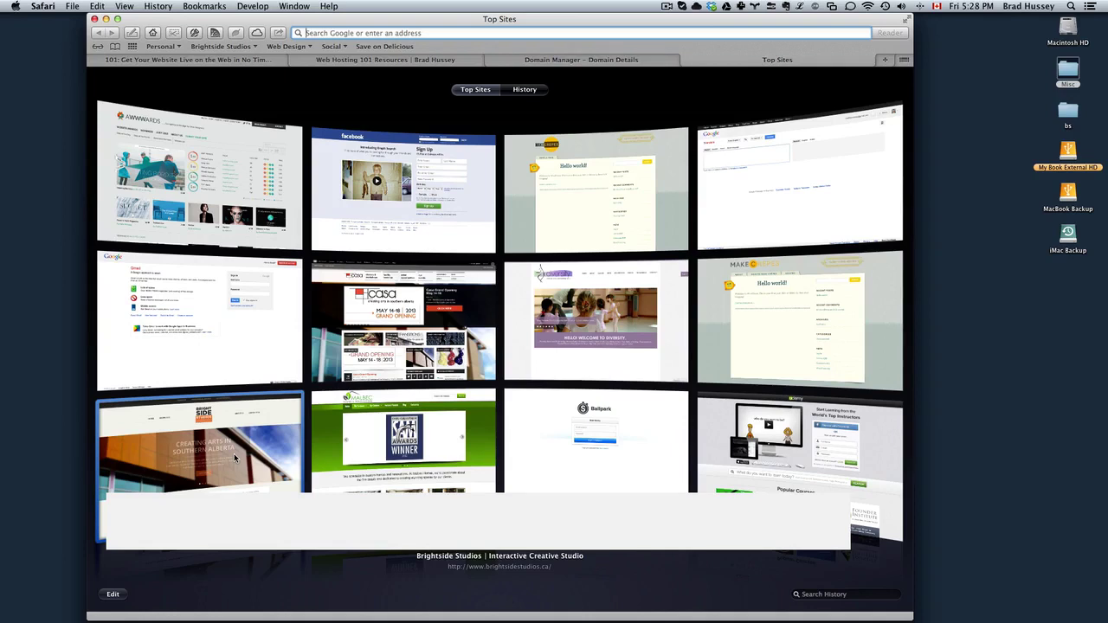
{"action": "type", "text": "my.justhost.com"}
{"action": "key", "text": "Return"}
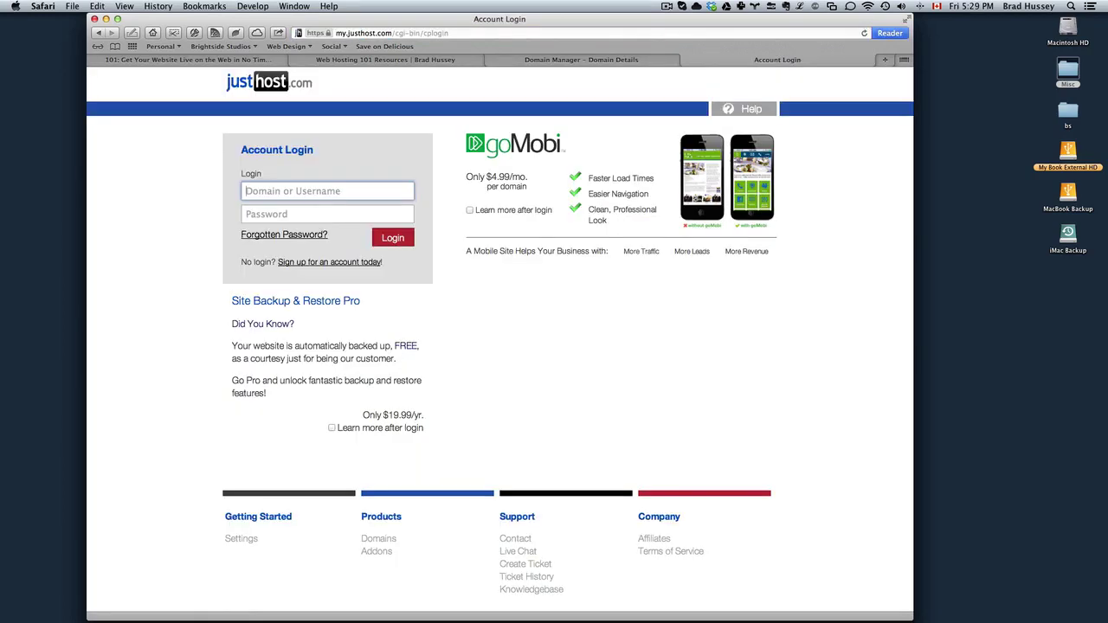
{"action": "key", "text": "Return"}
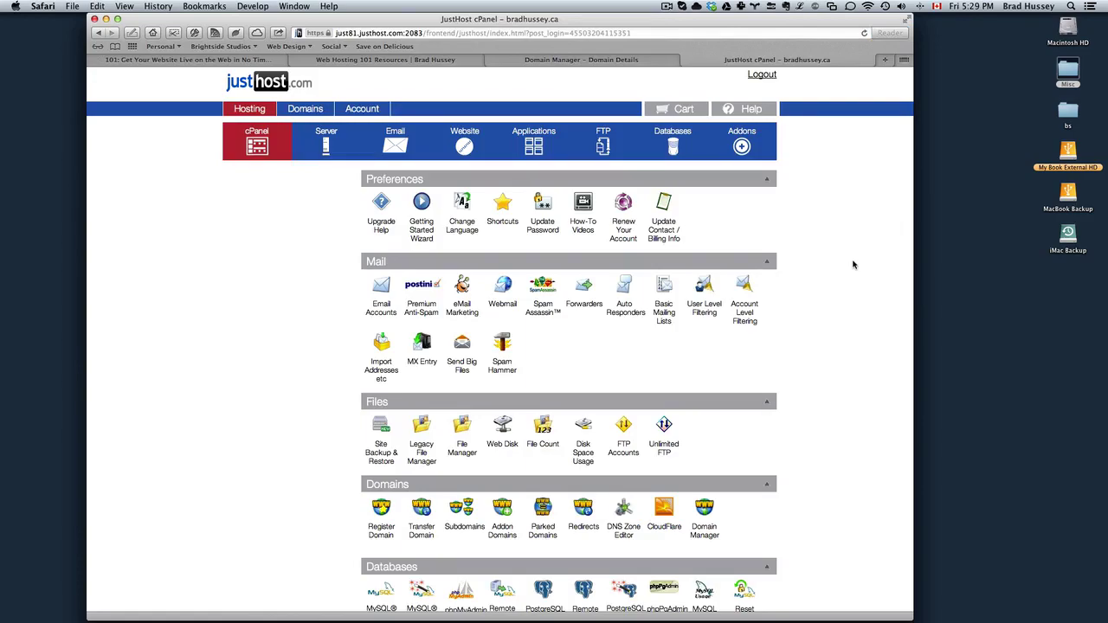
Open the hosting account's Assign Domain page and choose to use a domain not already associated with the account
{"action": "scroll", "coordinate": [838, 291], "scroll_direction": "down", "scroll_amount": 5}
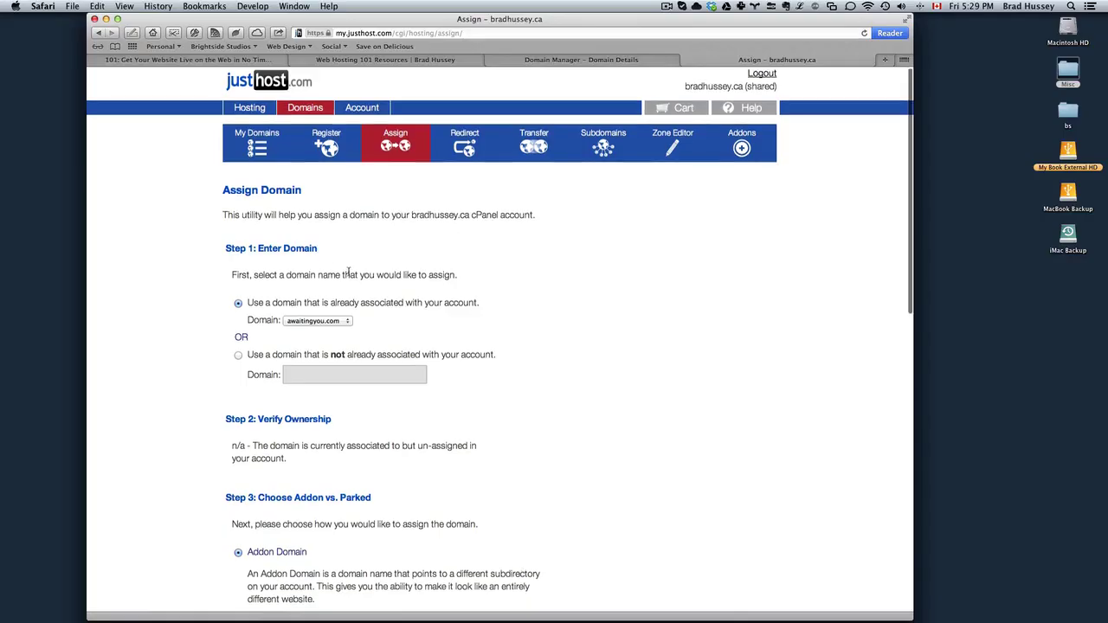
{"action": "scroll", "coordinate": [347, 259], "scroll_direction": "down", "scroll_amount": 1}
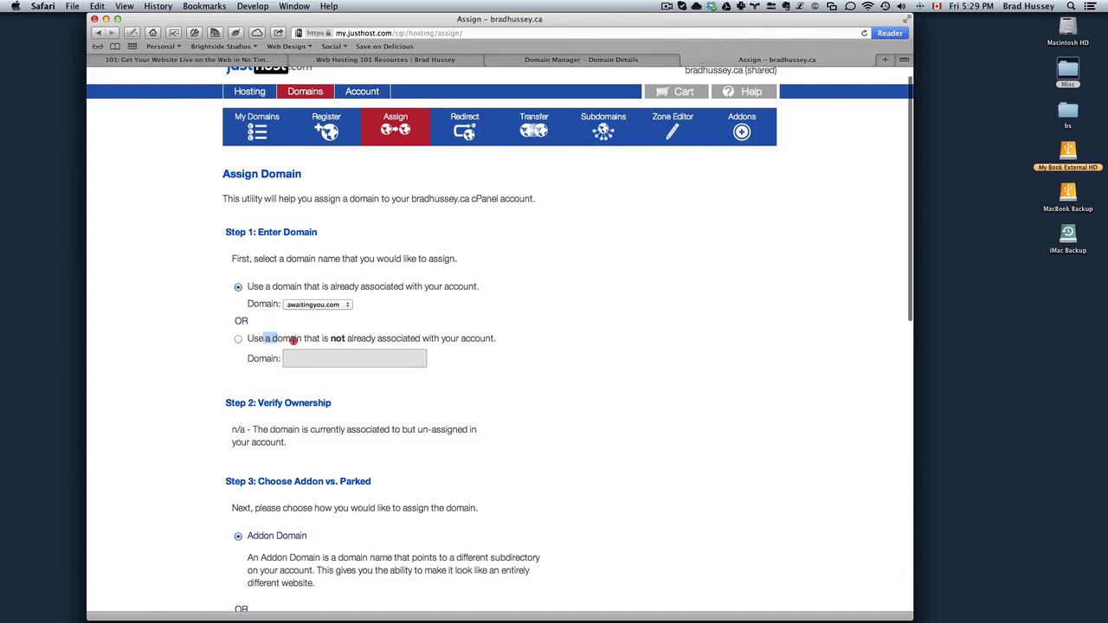
{"action": "left_click_drag", "start_coordinate": [265, 339], "coordinate": [479, 339]}
{"action": "left_click", "coordinate": [479, 339]}
{"action": "scroll", "coordinate": [358, 227], "scroll_direction": "up", "scroll_amount": 1}
{"action": "scroll", "coordinate": [366, 252], "scroll_direction": "up", "scroll_amount": 1}
{"action": "left_click", "coordinate": [381, 262]}
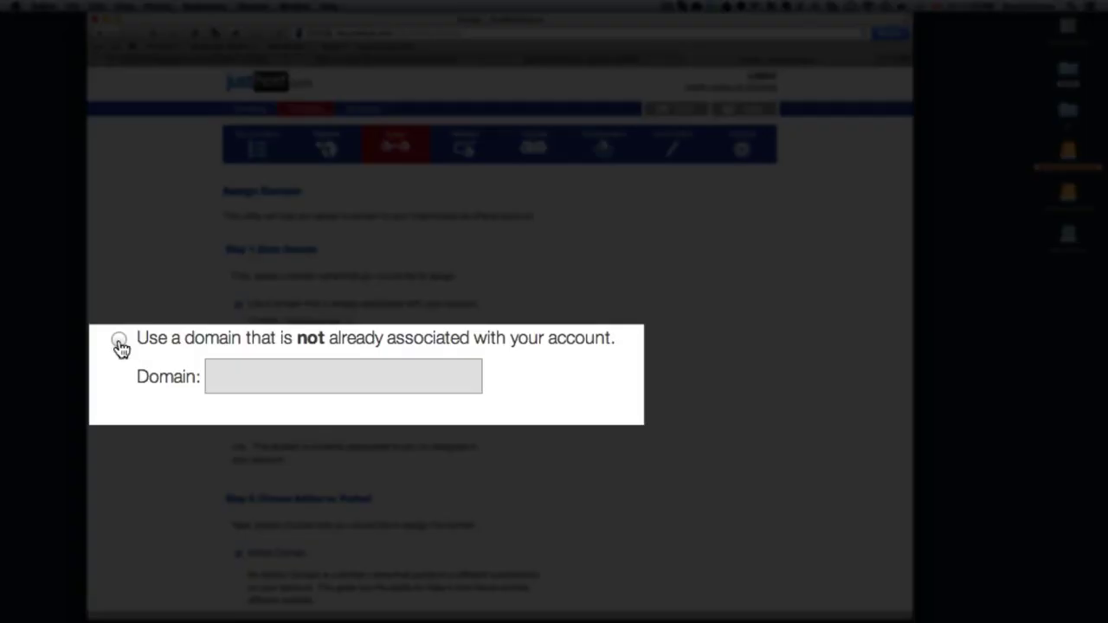
{"action": "left_click", "coordinate": [120, 342]}
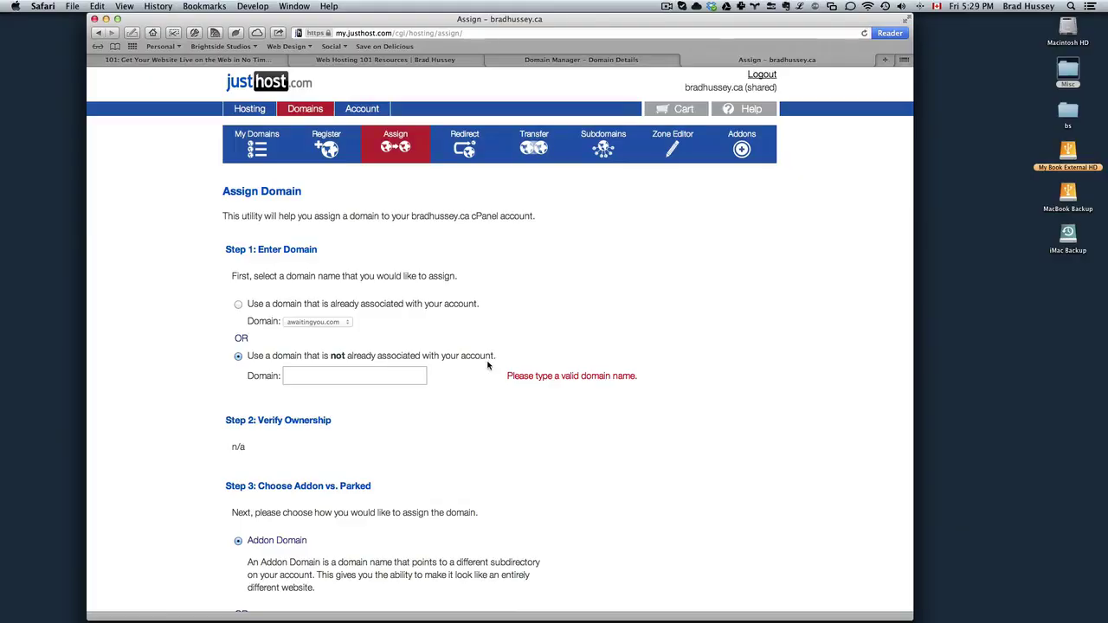
Enter makecrepes.ca as the domain to assign and check the validation message beside it
{"action": "scroll", "coordinate": [424, 329], "scroll_direction": "down", "scroll_amount": 3}
{"action": "left_click", "coordinate": [423, 293]}
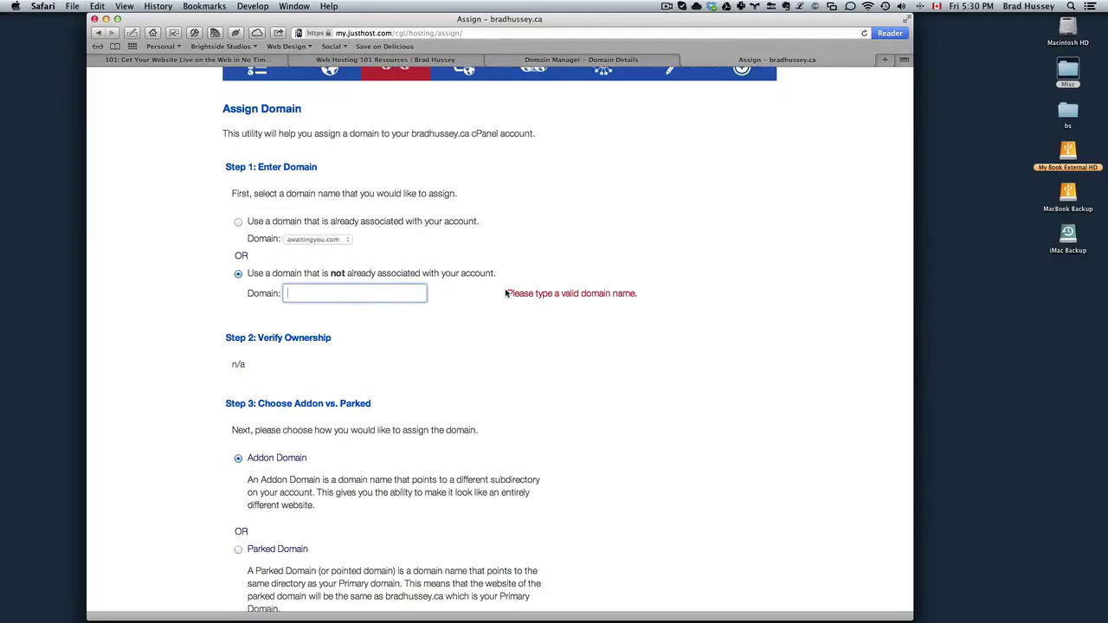
{"action": "type", "text": "makecrepes.ca"}
{"action": "left_click_drag", "start_coordinate": [541, 307], "coordinate": [509, 292]}
{"action": "left_click", "coordinate": [574, 303]}
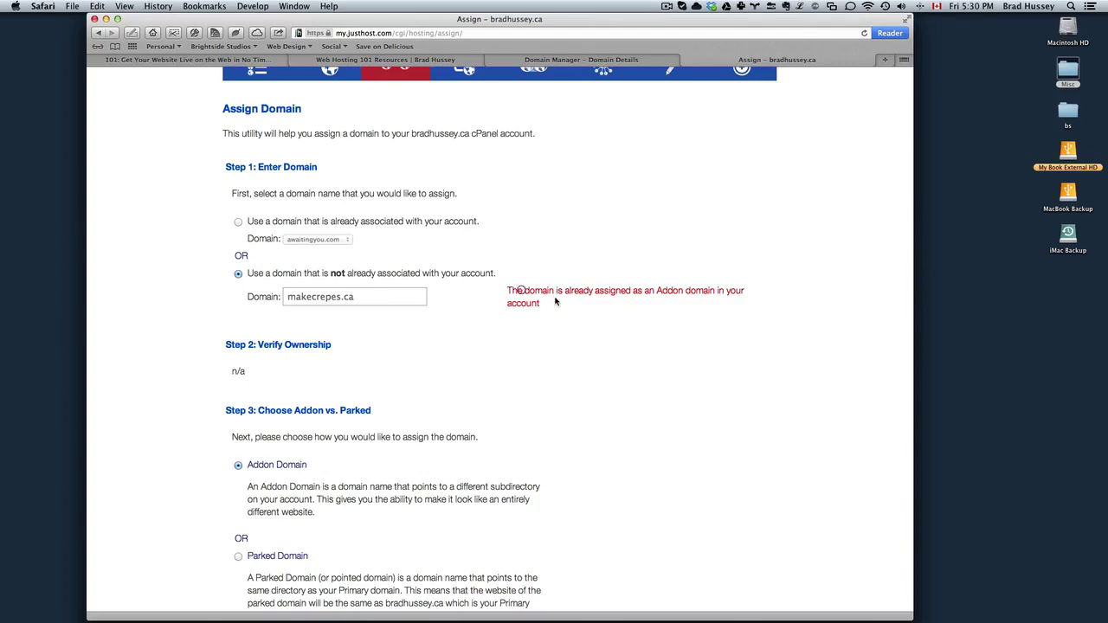
Examine the Verify Ownership section for the entered domain
{"action": "scroll", "coordinate": [520, 303], "scroll_direction": "down", "scroll_amount": 1}
{"action": "scroll", "coordinate": [450, 303], "scroll_direction": "down", "scroll_amount": 2}
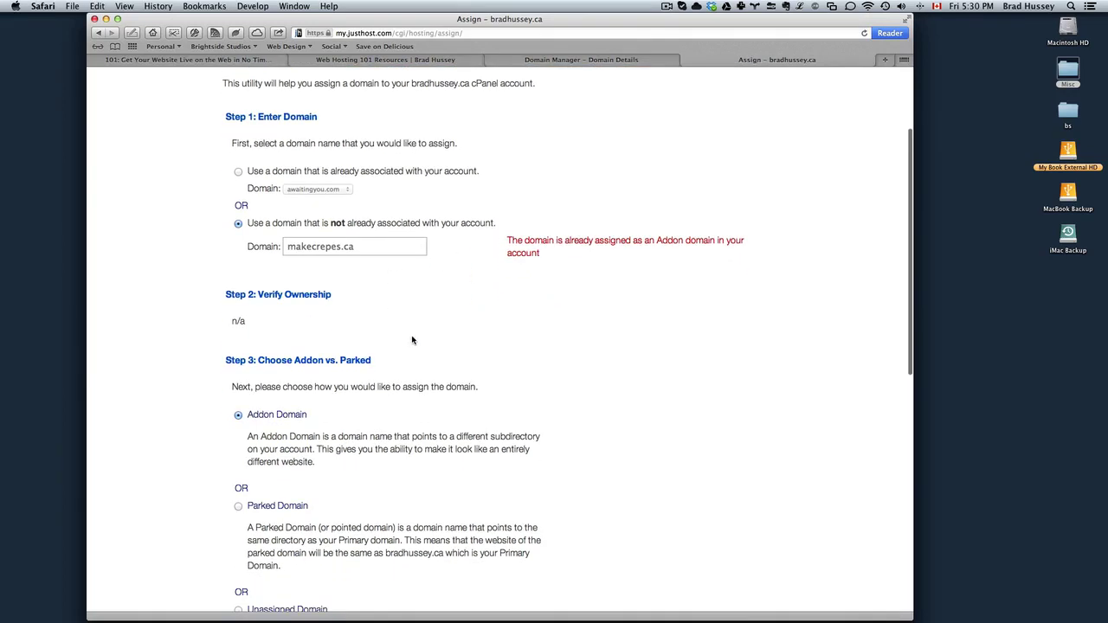
{"action": "left_click_drag", "start_coordinate": [232, 323], "coordinate": [286, 329]}
{"action": "left_click", "coordinate": [276, 322]}
{"action": "scroll", "coordinate": [242, 307], "scroll_direction": "up", "scroll_amount": 3}
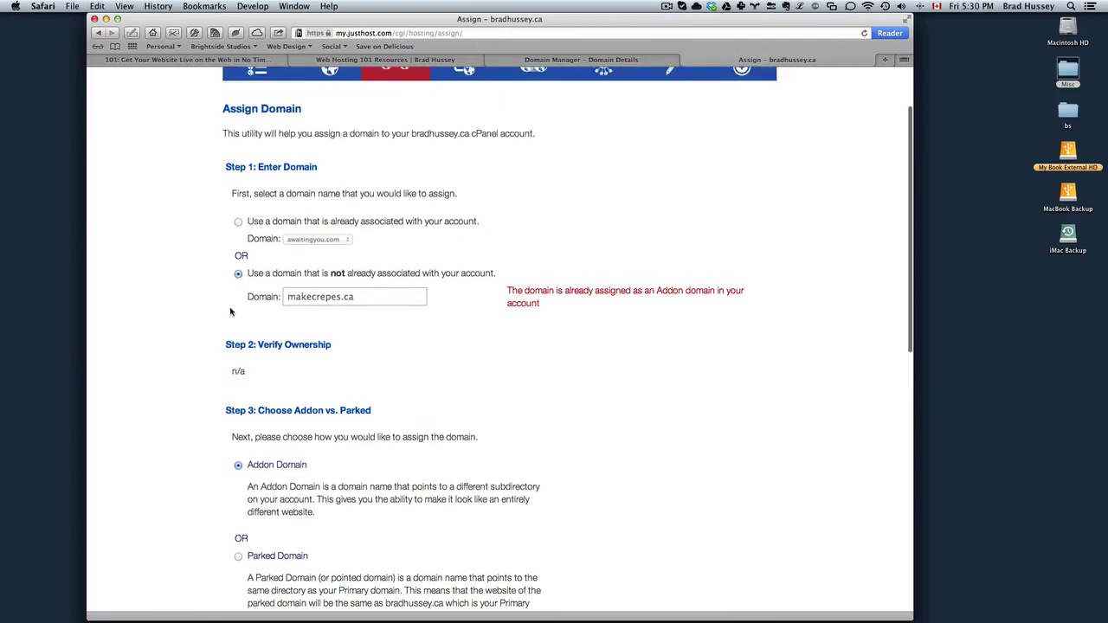
{"action": "scroll", "coordinate": [246, 332], "scroll_direction": "down", "scroll_amount": 2}
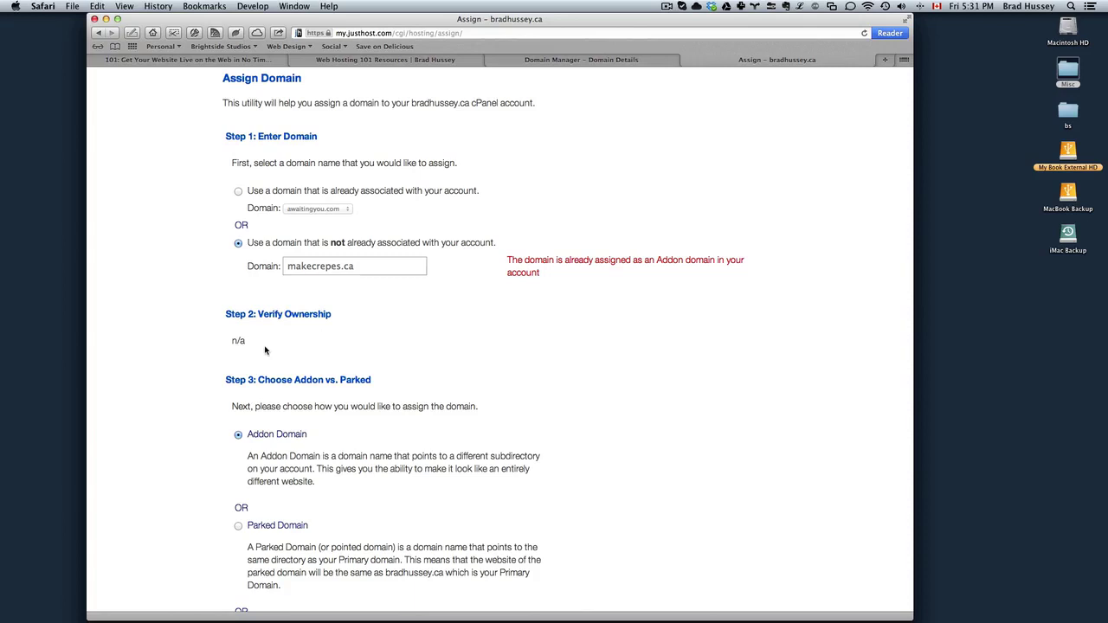
{"action": "left_click_drag", "start_coordinate": [234, 340], "coordinate": [292, 344]}
{"action": "left_click", "coordinate": [311, 346]}
{"action": "scroll", "coordinate": [314, 342], "scroll_direction": "down", "scroll_amount": 1}
{"action": "scroll", "coordinate": [316, 338], "scroll_direction": "down", "scroll_amount": 1}
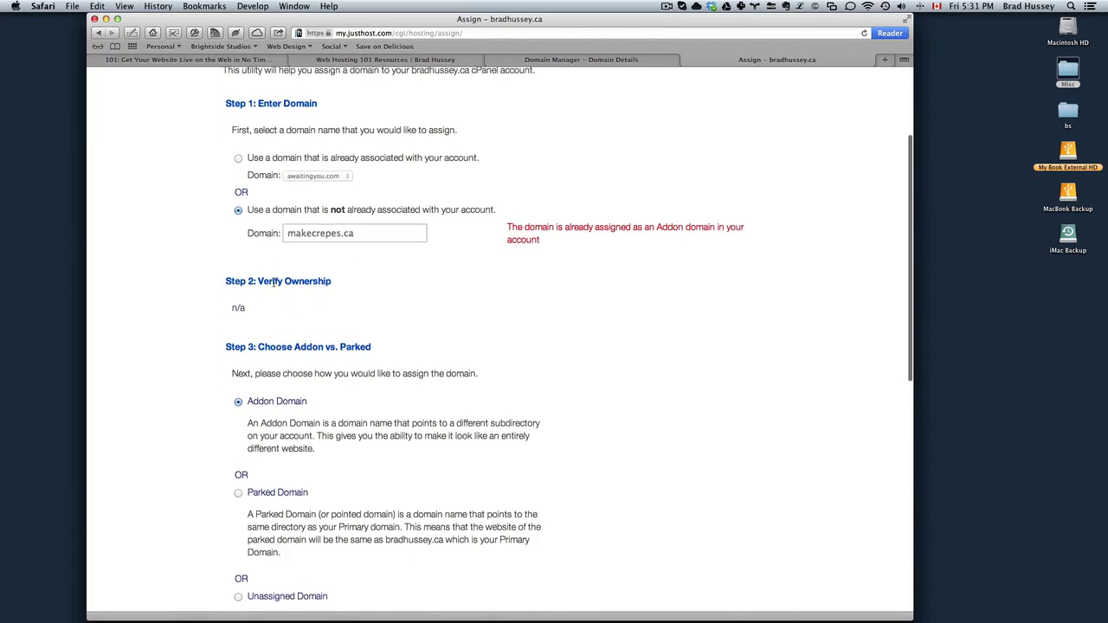
Choose Addon Domain as the way to assign makecrepes.ca
{"action": "scroll", "coordinate": [303, 301], "scroll_direction": "down", "scroll_amount": 3}
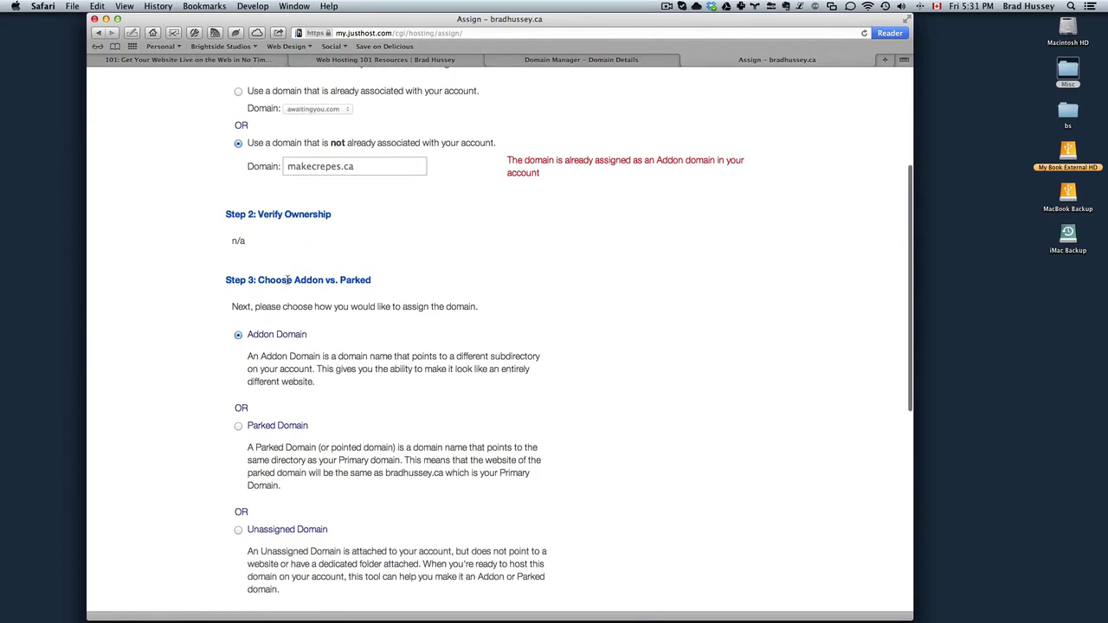
{"action": "scroll", "coordinate": [317, 289], "scroll_direction": "down", "scroll_amount": 1}
{"action": "scroll", "coordinate": [326, 279], "scroll_direction": "down", "scroll_amount": 1}
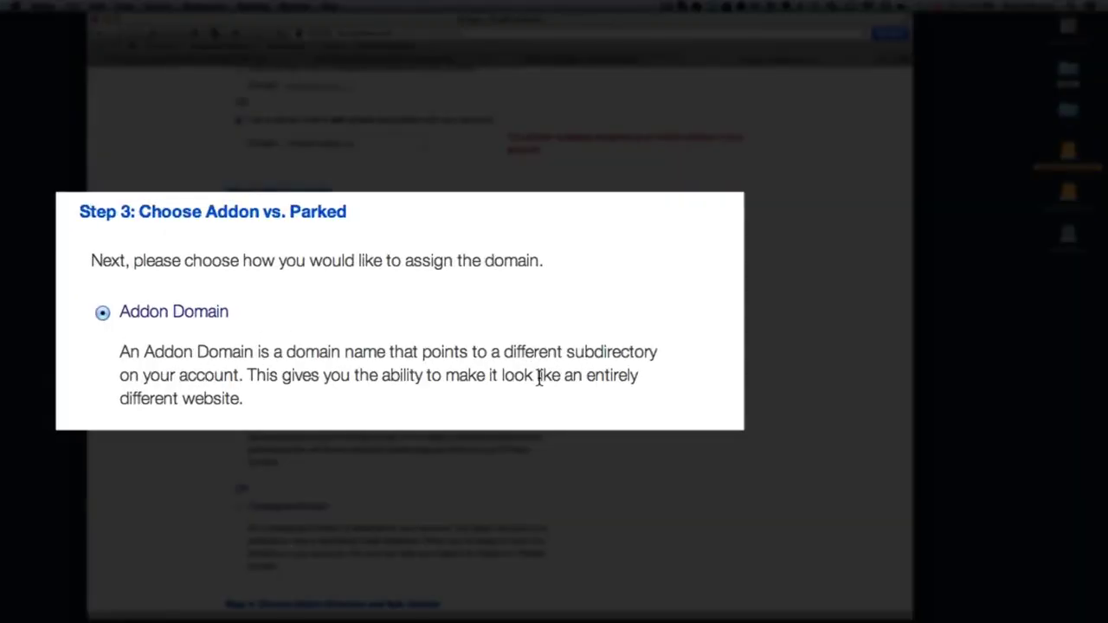
{"action": "left_click", "coordinate": [278, 323]}
{"action": "scroll", "coordinate": [365, 346], "scroll_direction": "down", "scroll_amount": 1}
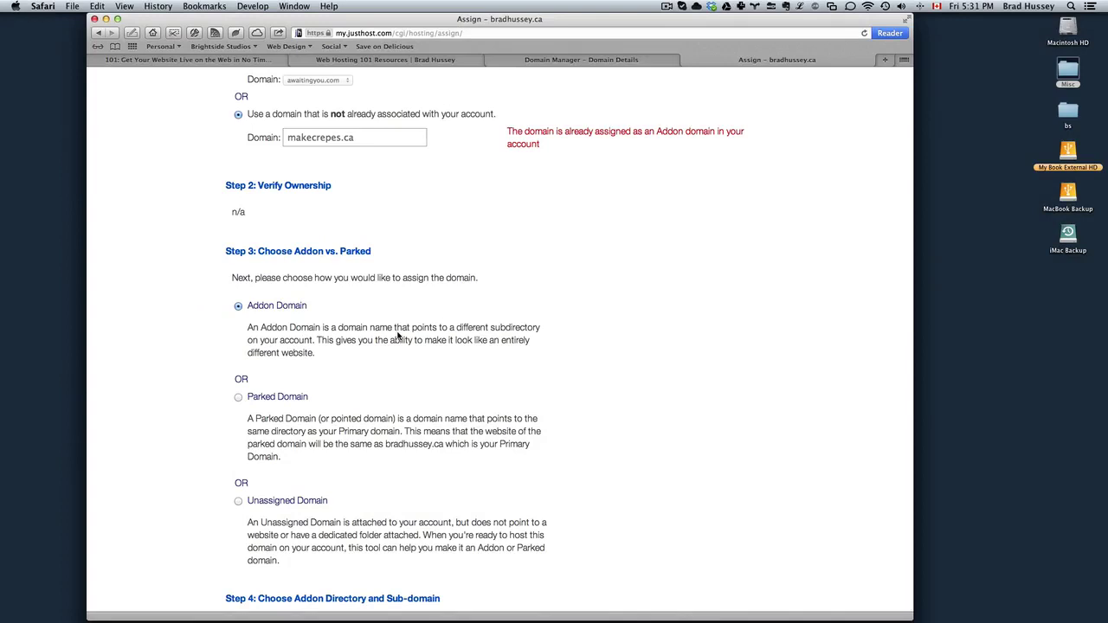
Review the addon directory settings, including the new directory makecrepes under public_html
{"action": "scroll", "coordinate": [403, 339], "scroll_direction": "down", "scroll_amount": 5}
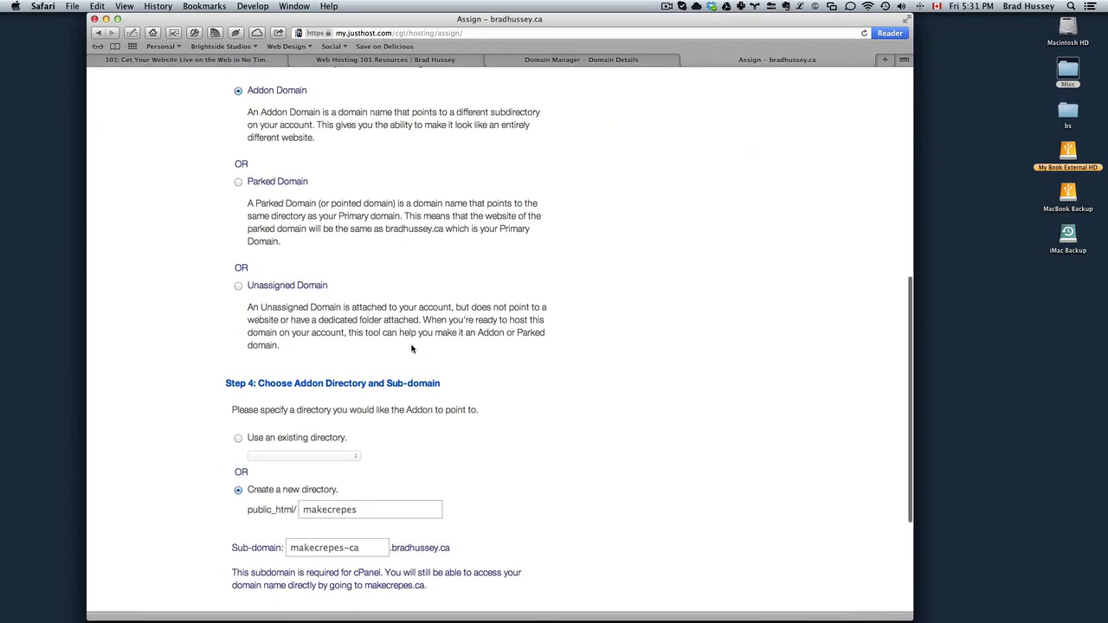
{"action": "left_click_drag", "start_coordinate": [306, 383], "coordinate": [487, 394]}
{"action": "left_click", "coordinate": [398, 386]}
{"action": "scroll", "coordinate": [450, 393], "scroll_direction": "down", "scroll_amount": 2}
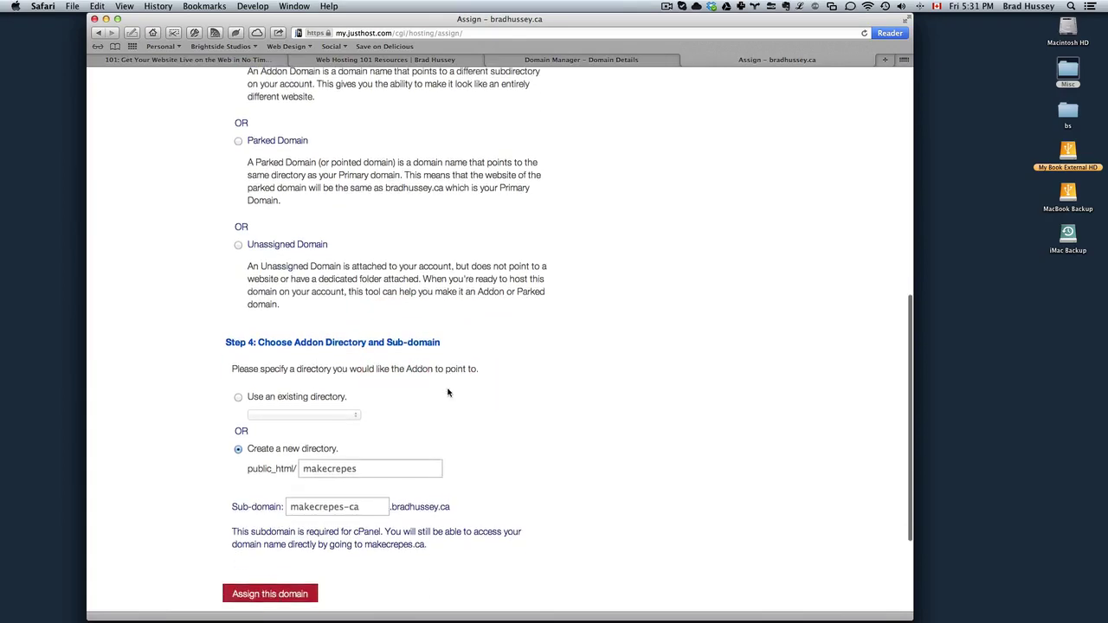
{"action": "scroll", "coordinate": [502, 346], "scroll_direction": "down", "scroll_amount": 1}
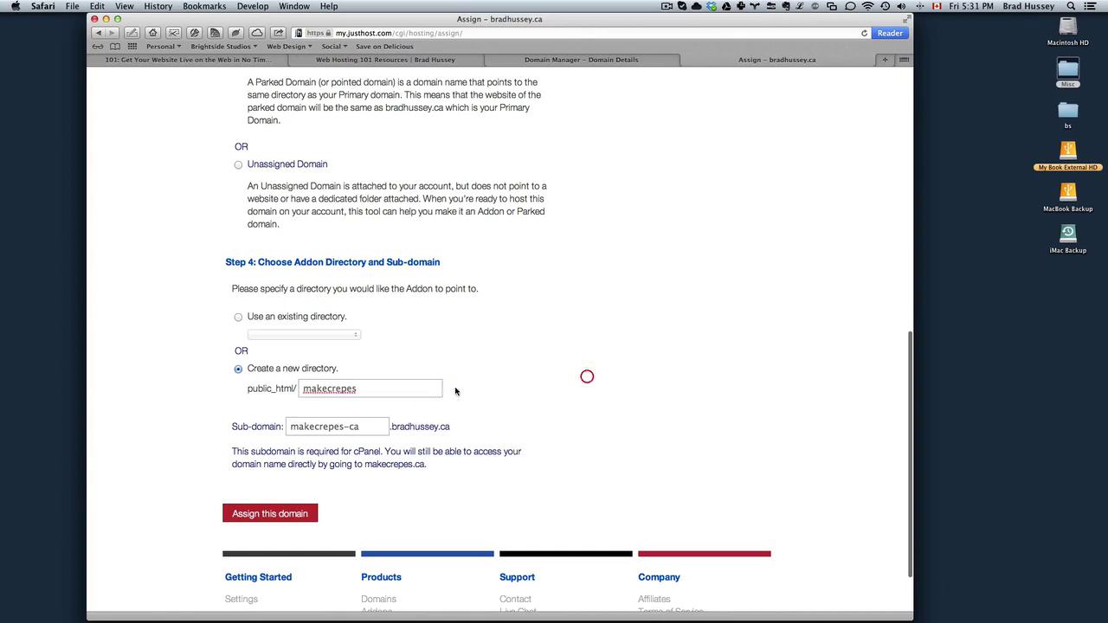
{"action": "left_click", "coordinate": [394, 389]}
{"action": "left_click", "coordinate": [550, 390]}
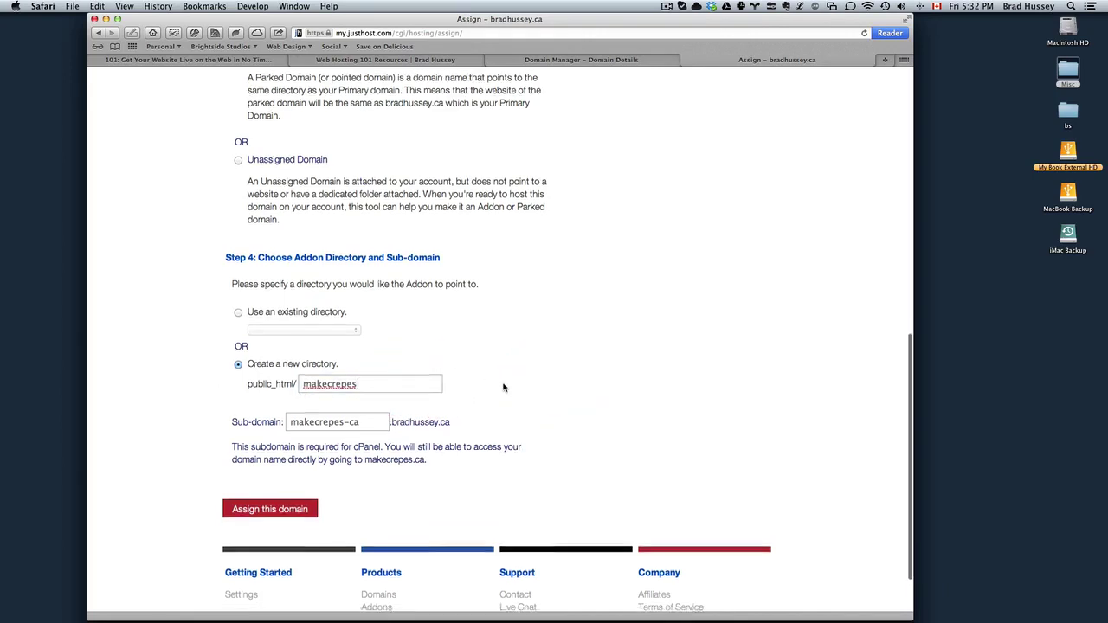
{"action": "scroll", "coordinate": [502, 387], "scroll_direction": "down", "scroll_amount": 1}
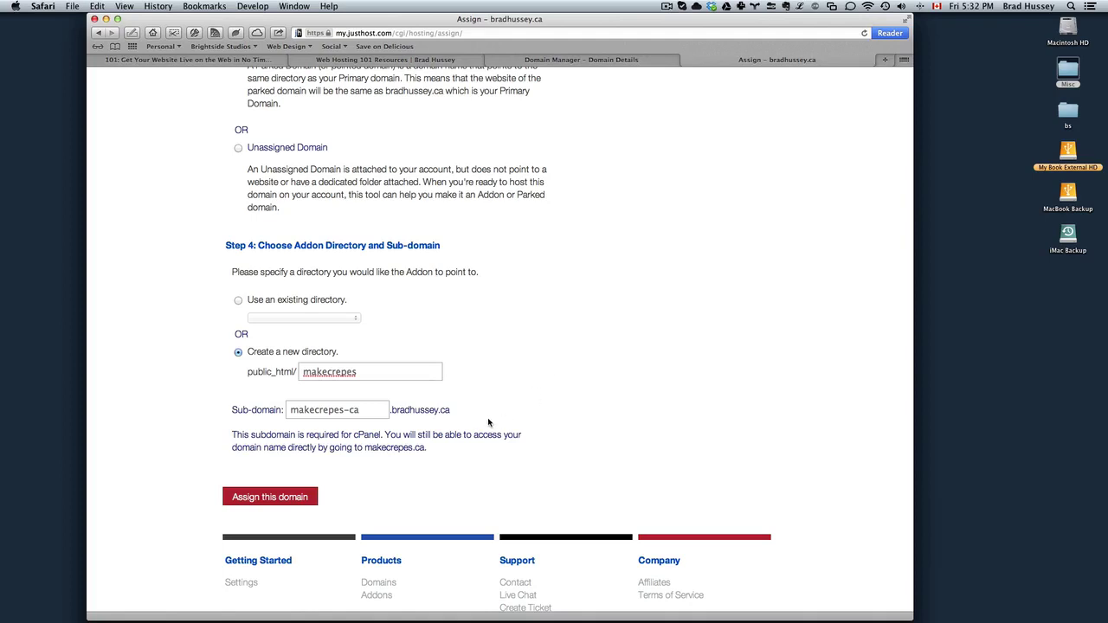
Shorten the addon's sub-domain to makecrepes and return to the beginning of the Assign Domain form
{"action": "left_click_drag", "start_coordinate": [360, 410], "coordinate": [344, 410]}
{"action": "key", "text": "BackSpace"}
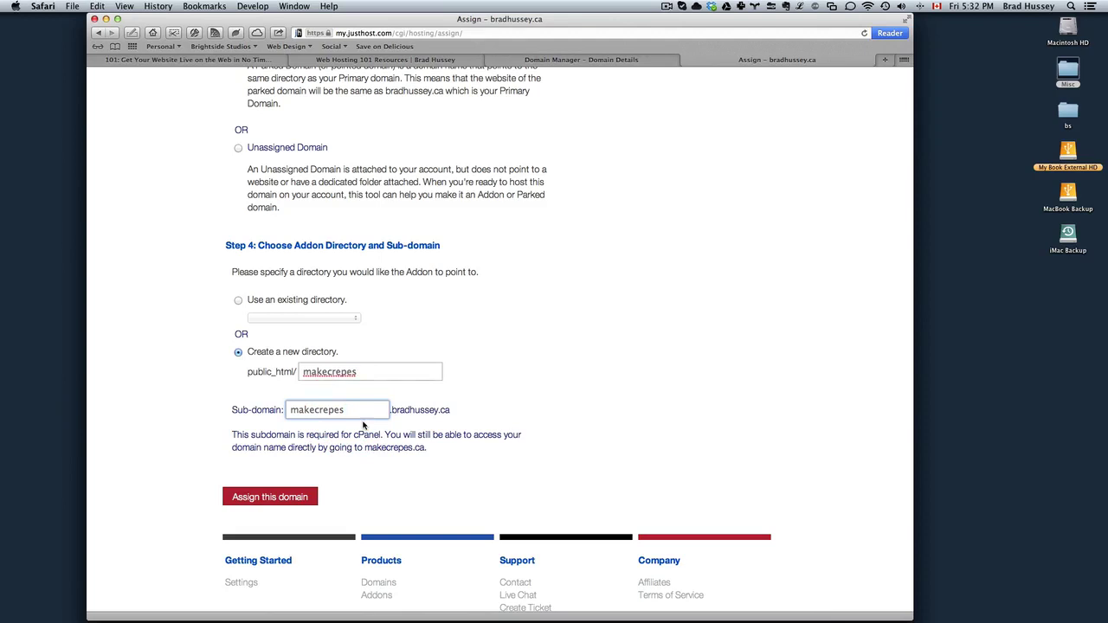
{"action": "left_click", "coordinate": [290, 409]}
{"action": "left_click", "coordinate": [353, 411]}
{"action": "left_click", "coordinate": [437, 410]}
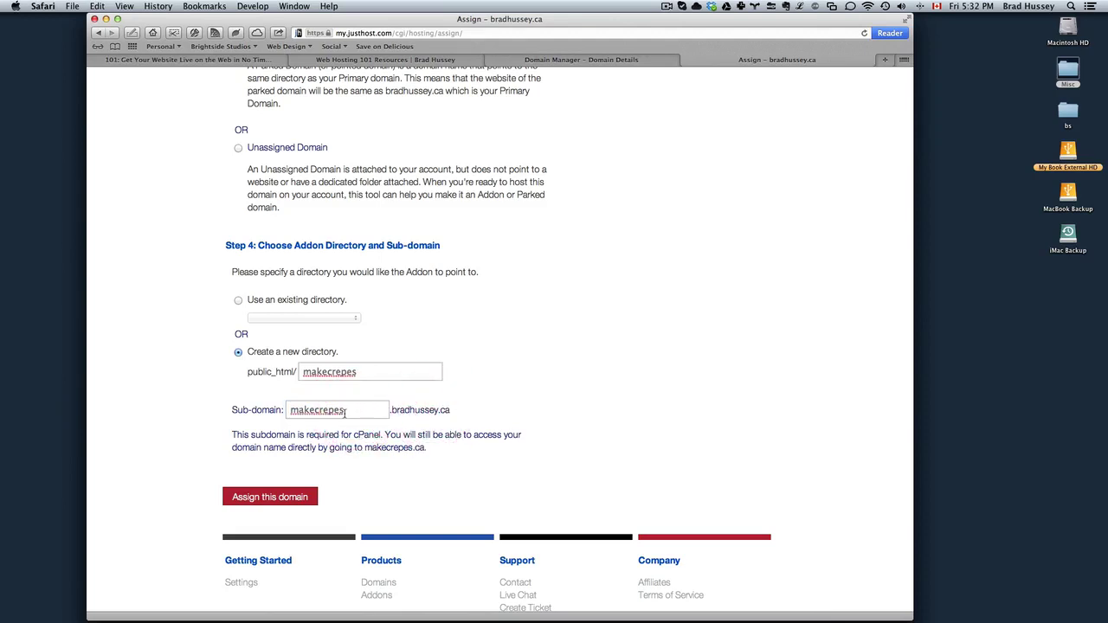
{"action": "scroll", "coordinate": [535, 424], "scroll_direction": "down", "scroll_amount": 1}
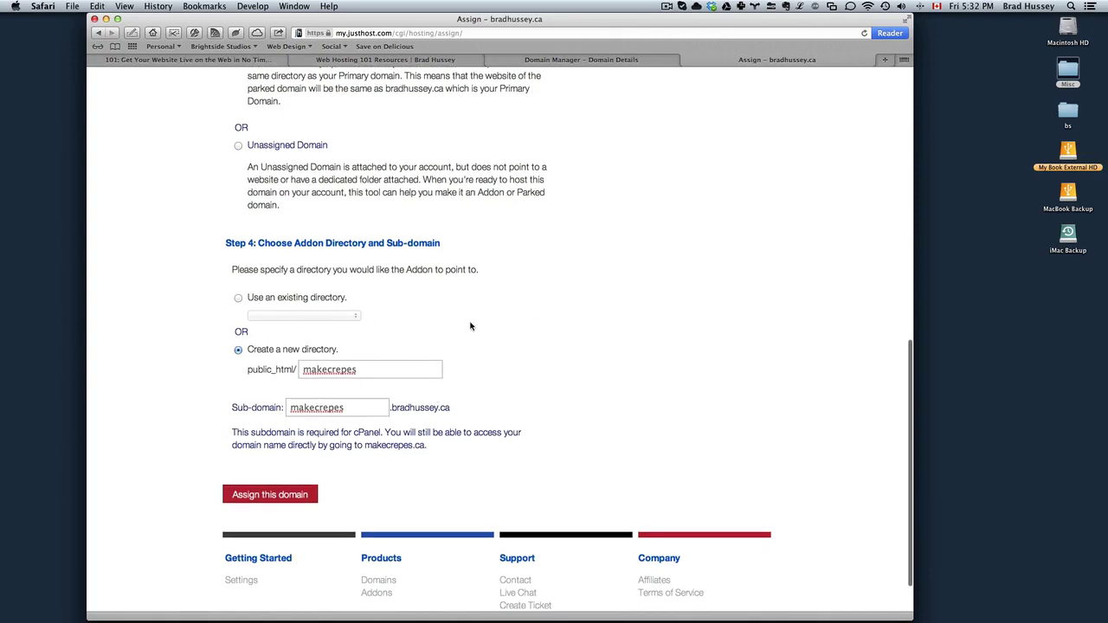
{"action": "scroll", "coordinate": [525, 365], "scroll_direction": "up", "scroll_amount": 10}
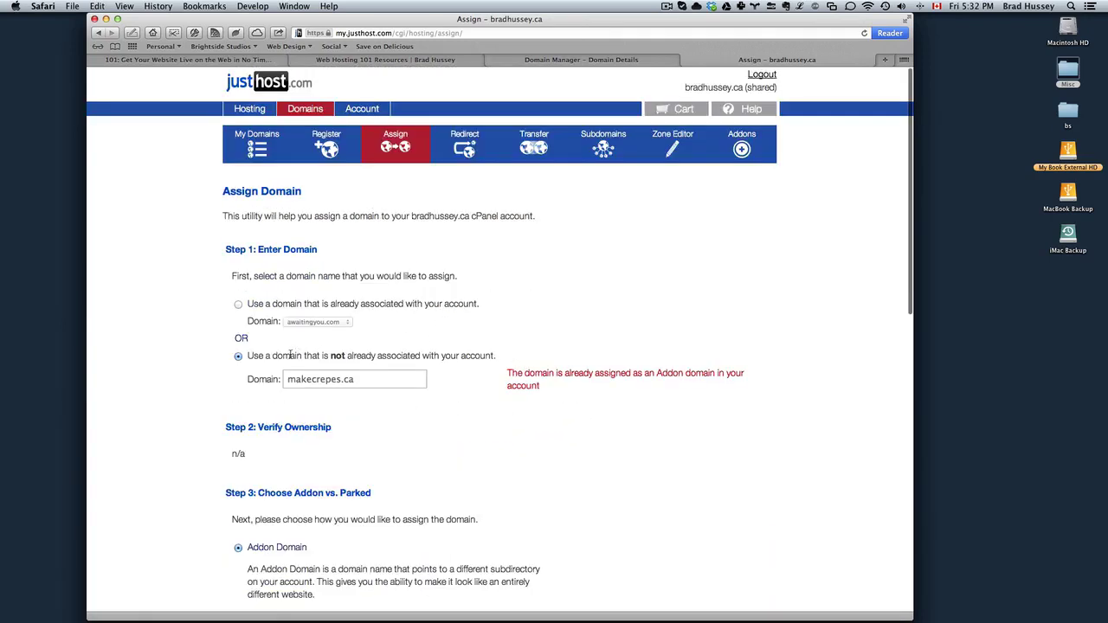
Review the Assign Domain form for makecrepes.ca, from the unassociated domain entry and ownership check to the Addon Domain choice and directory settings
{"action": "left_click", "coordinate": [282, 356]}
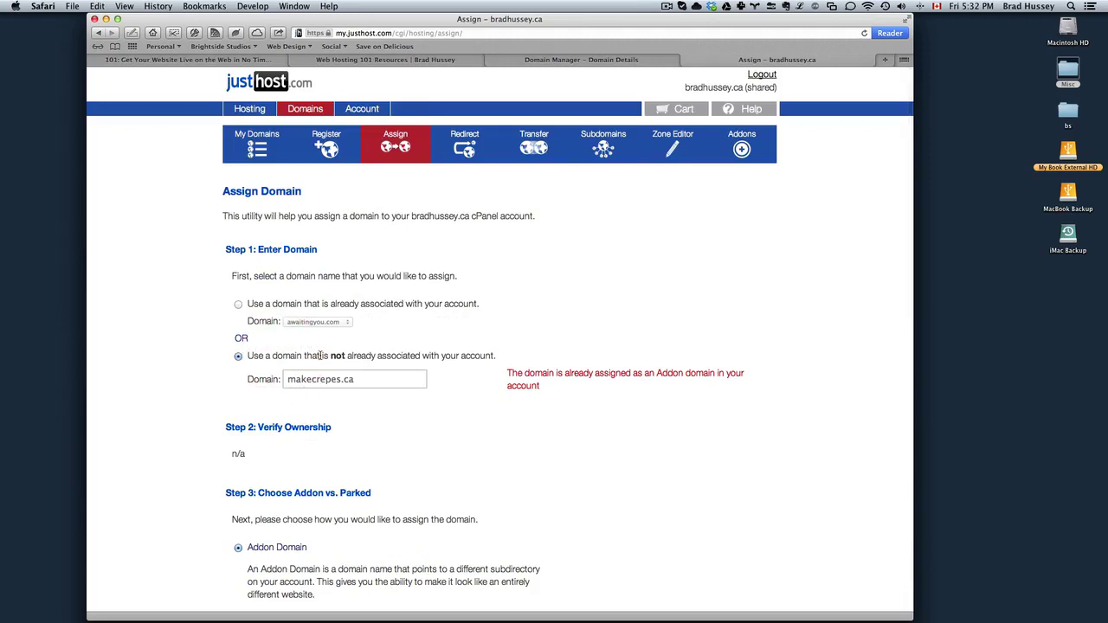
{"action": "left_click_drag", "start_coordinate": [373, 382], "coordinate": [268, 381]}
{"action": "left_click", "coordinate": [399, 414]}
{"action": "scroll", "coordinate": [393, 416], "scroll_direction": "down", "scroll_amount": 2}
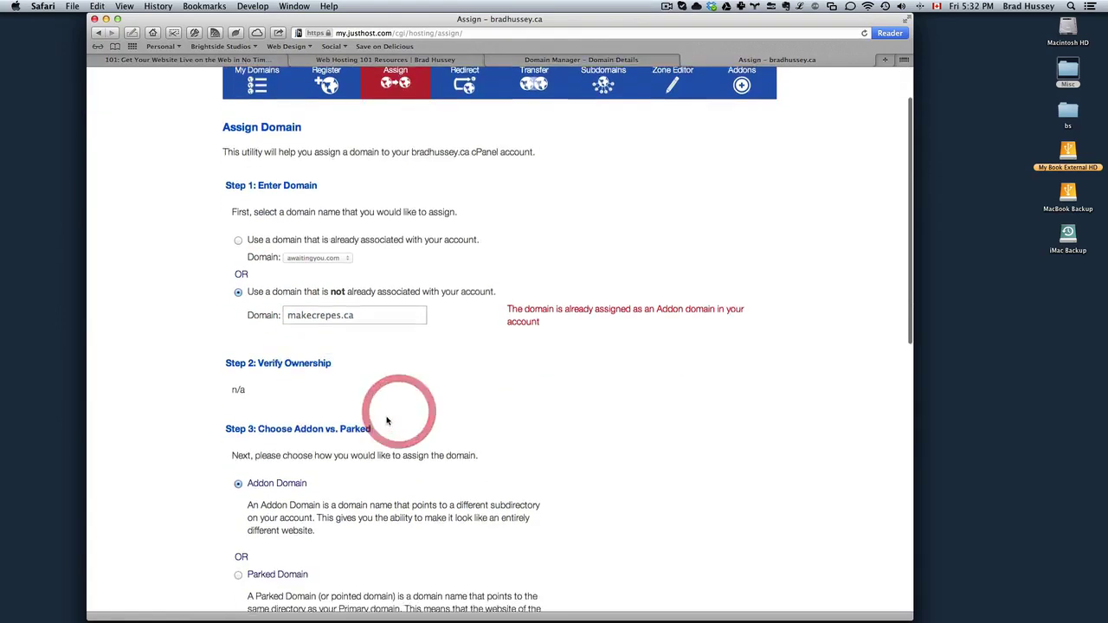
{"action": "left_click", "coordinate": [299, 386]}
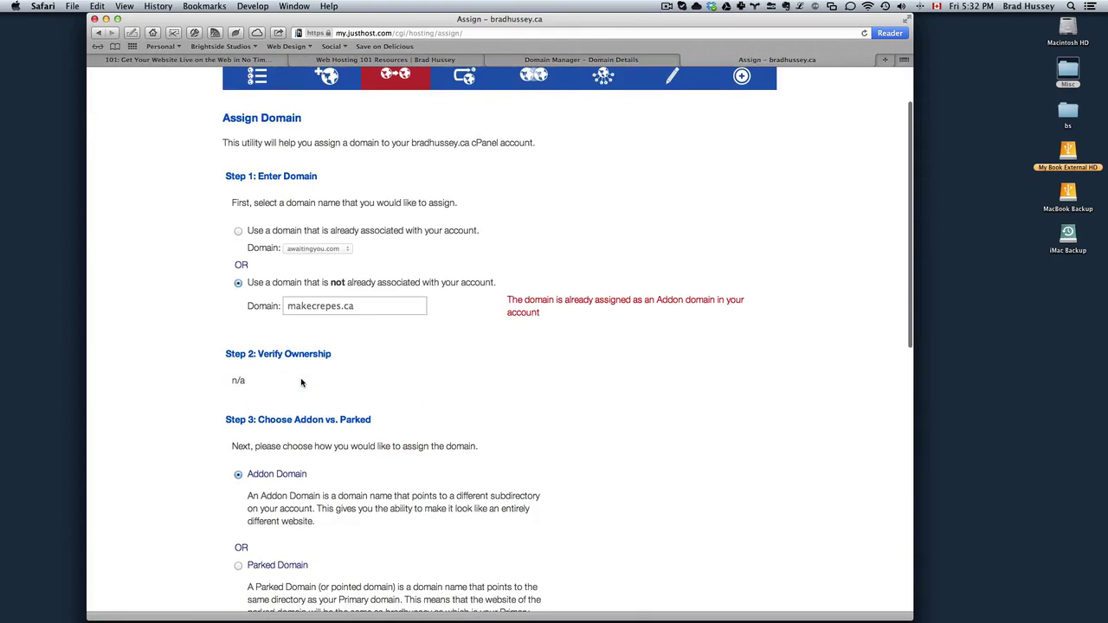
{"action": "scroll", "coordinate": [294, 368], "scroll_direction": "down", "scroll_amount": 1}
{"action": "scroll", "coordinate": [286, 353], "scroll_direction": "down", "scroll_amount": 4}
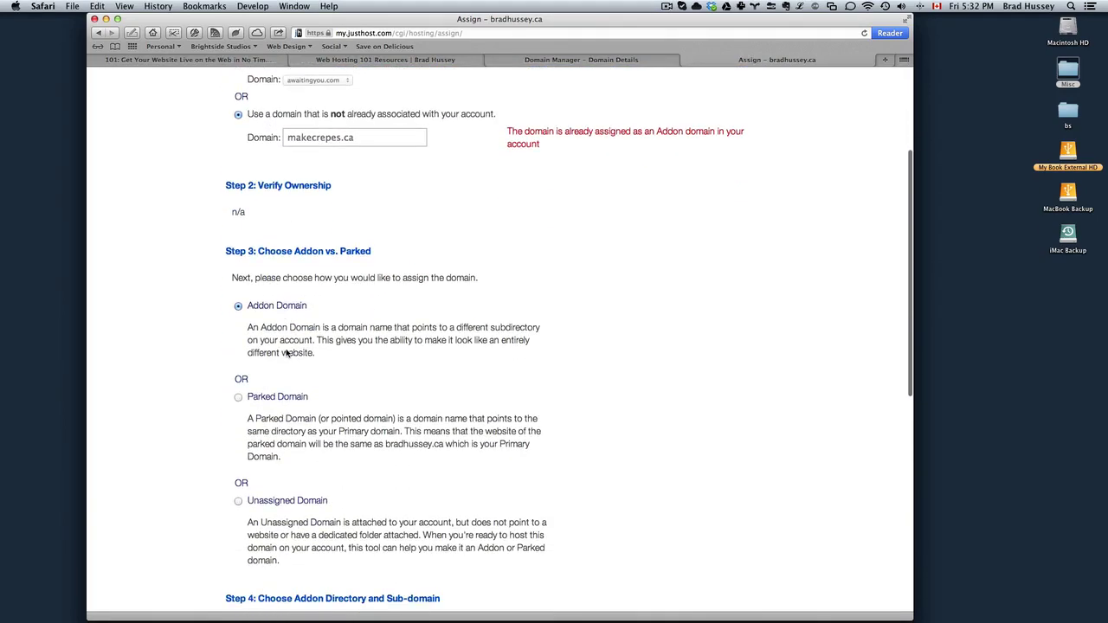
{"action": "left_click", "coordinate": [268, 309]}
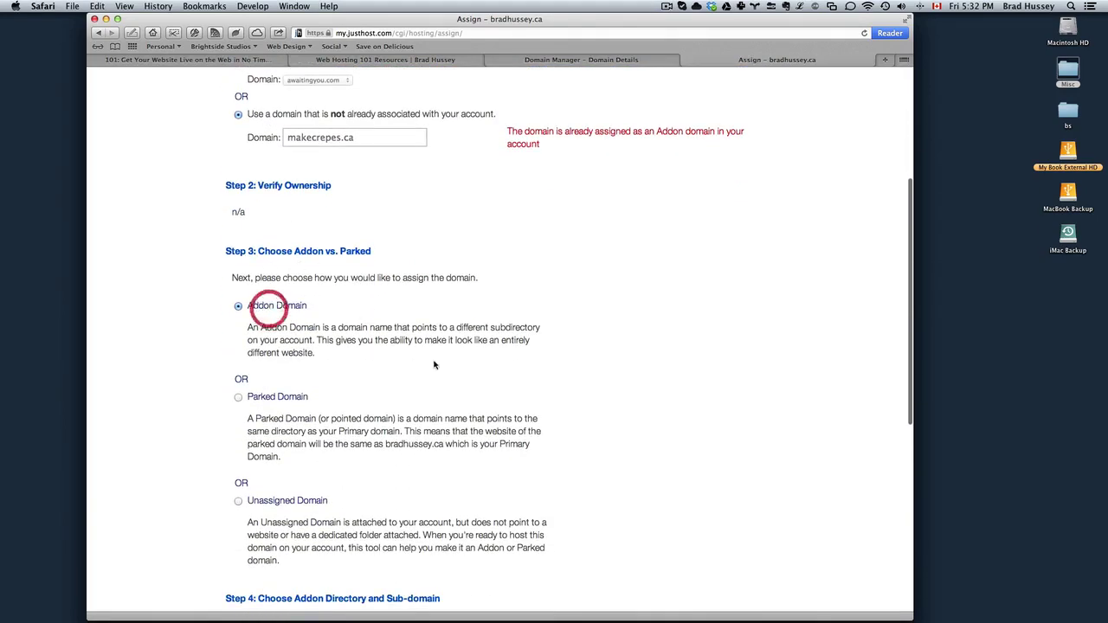
{"action": "scroll", "coordinate": [357, 358], "scroll_direction": "down", "scroll_amount": 9}
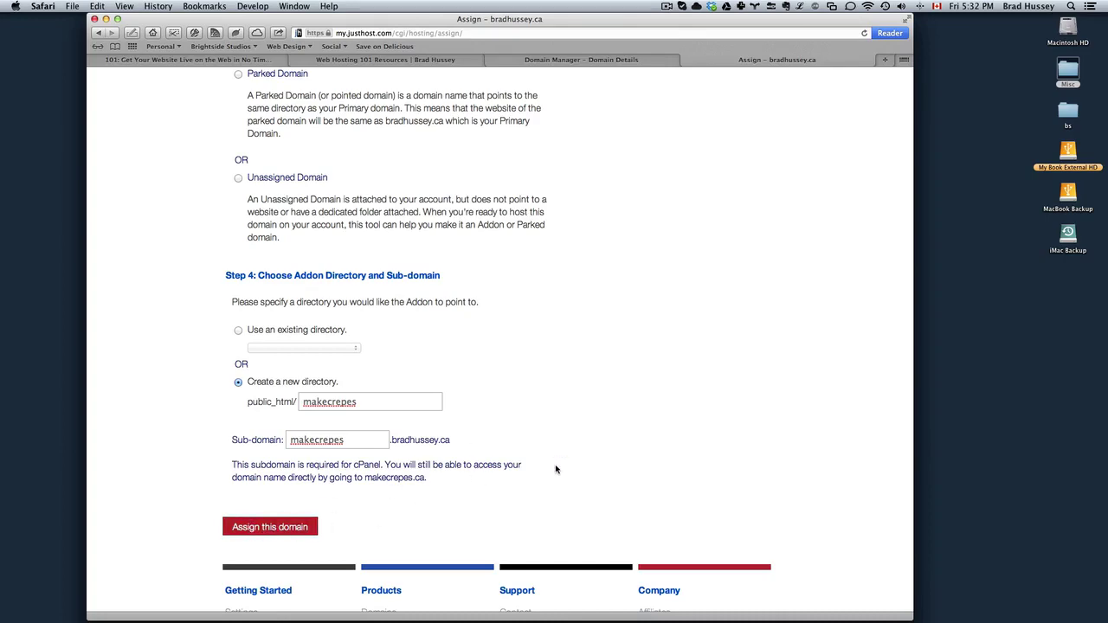
{"action": "scroll", "coordinate": [556, 470], "scroll_direction": "up", "scroll_amount": 15}
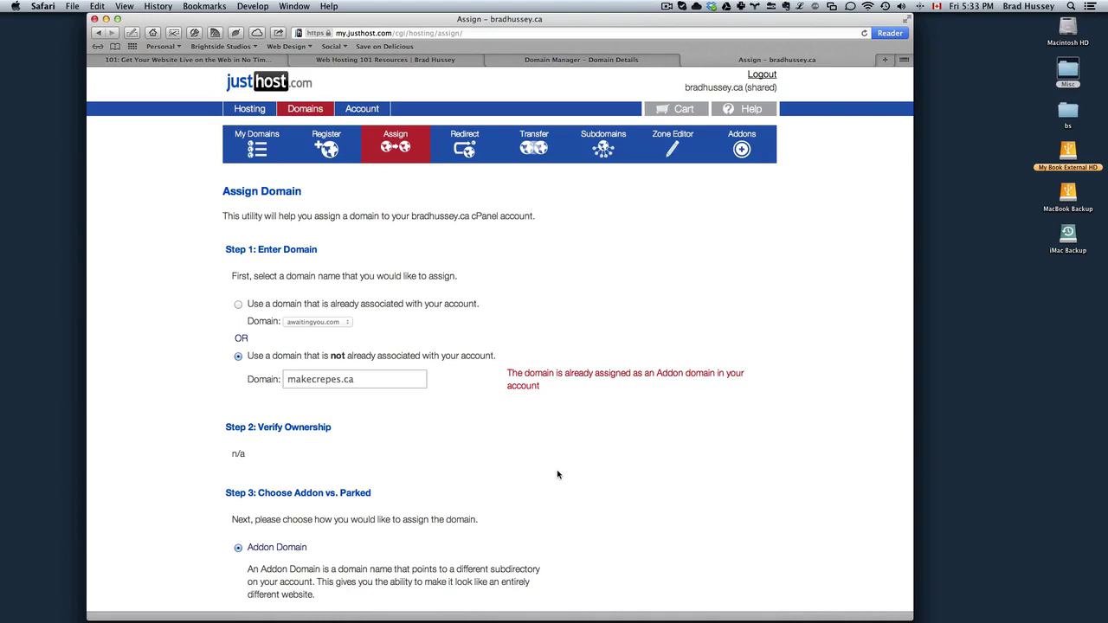
Switch to the GoDaddy Domain Details page and examine the nameservers listed for makecrepes.ca
{"action": "left_click", "coordinate": [578, 33]}
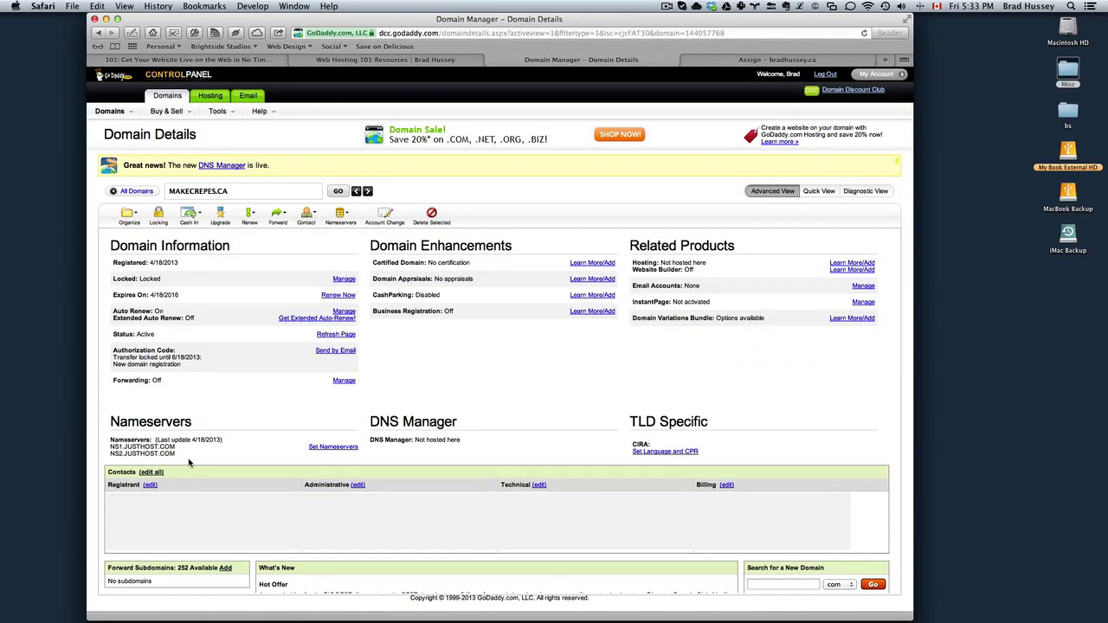
{"action": "left_click_drag", "start_coordinate": [188, 459], "coordinate": [105, 456]}
{"action": "left_click", "coordinate": [111, 449]}
{"action": "left_click", "coordinate": [143, 455]}
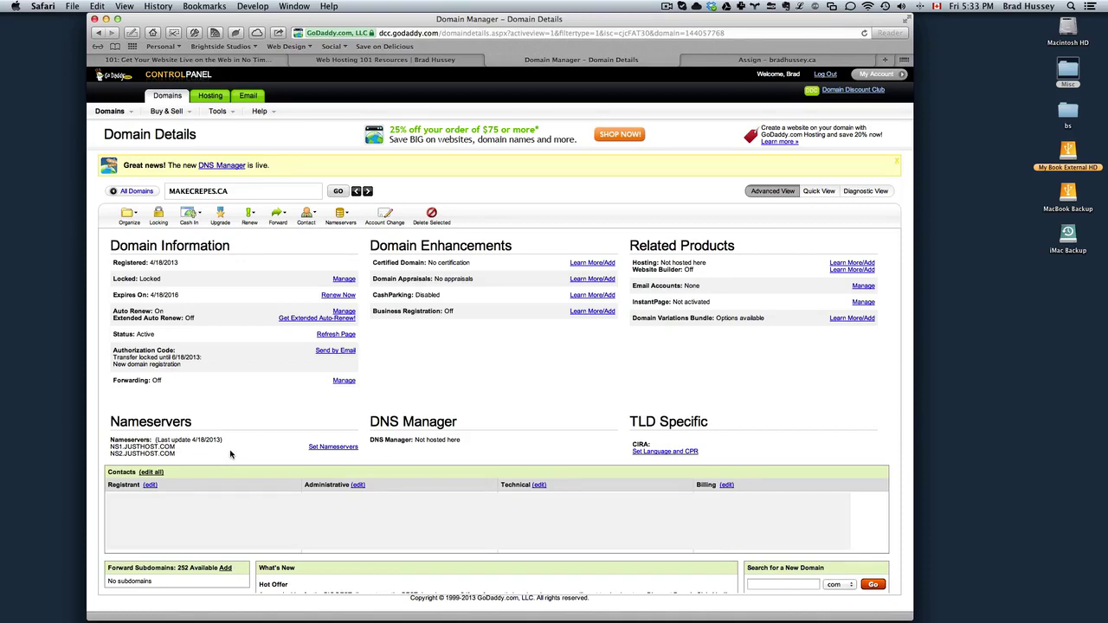
{"action": "left_click_drag", "start_coordinate": [183, 456], "coordinate": [101, 441]}
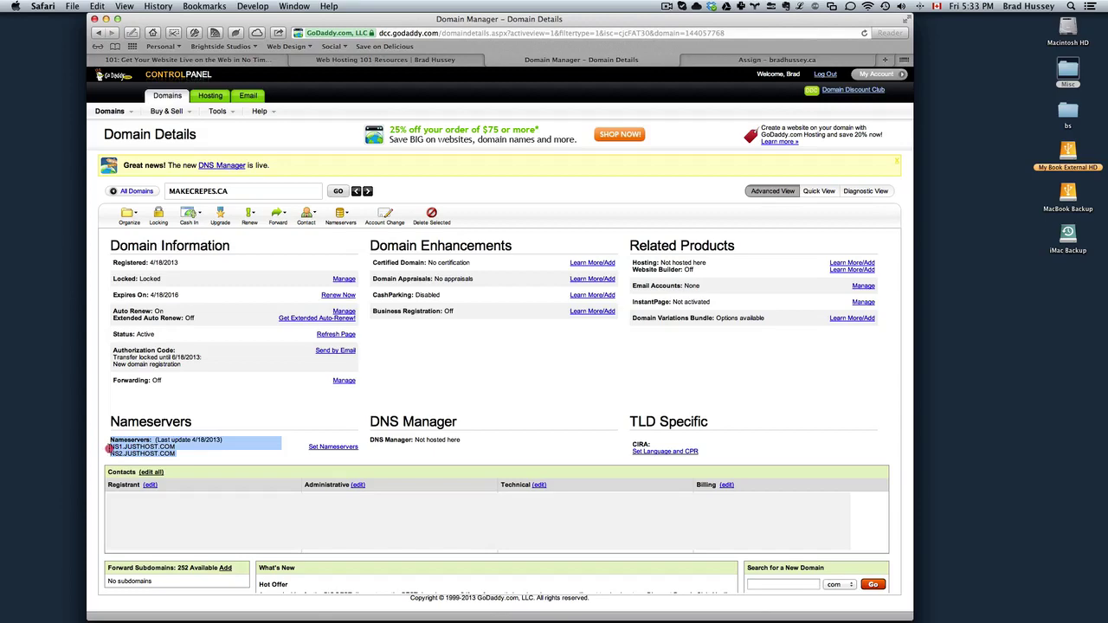
{"action": "left_click", "coordinate": [186, 453]}
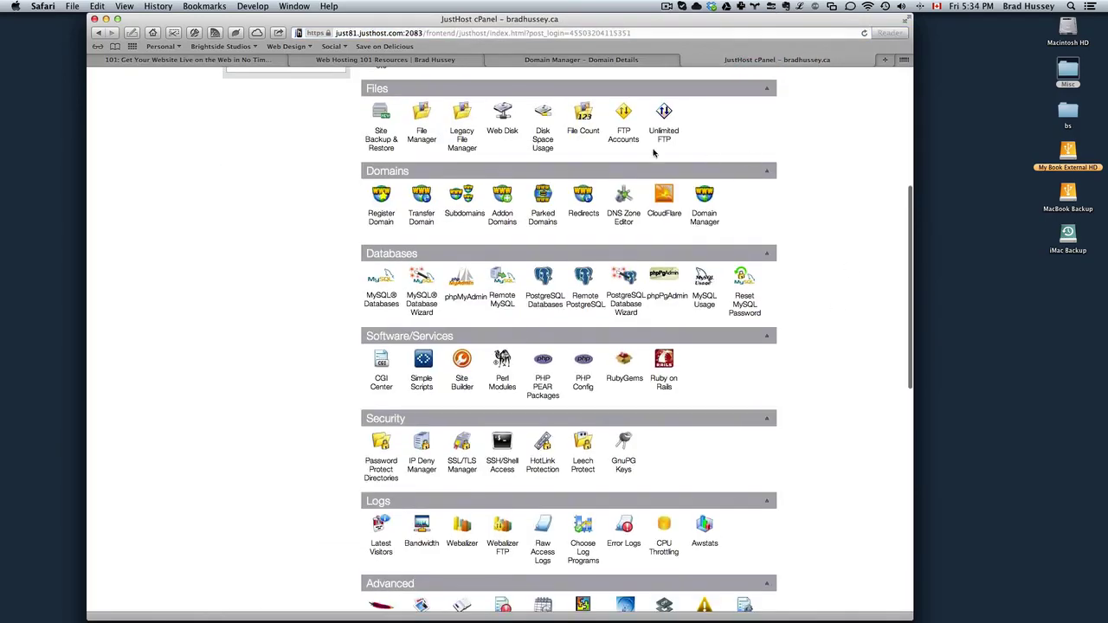
Open Addon Domains from the JustHost cPanel and choose to use a domain not already associated with the account
{"action": "left_click", "coordinate": [503, 220]}
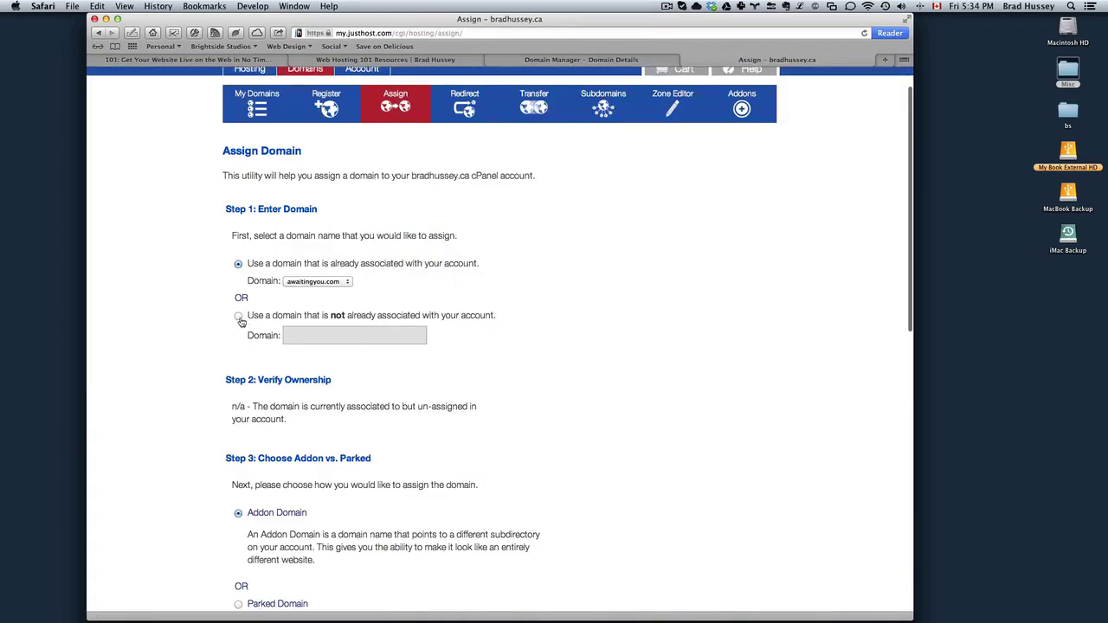
{"action": "left_click", "coordinate": [240, 317]}
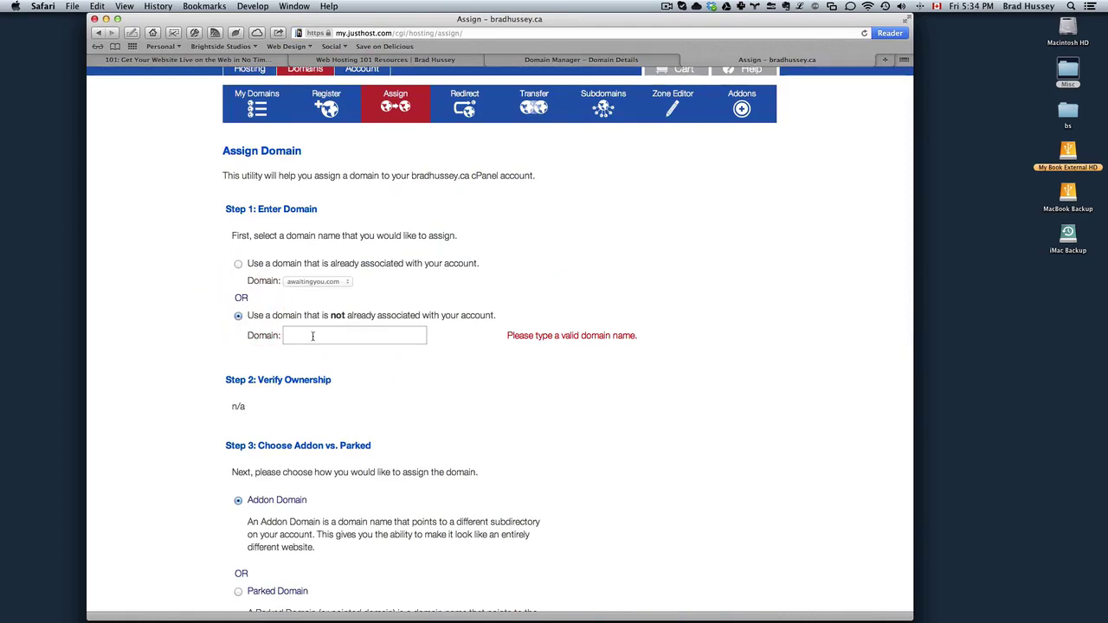
Review the blank form's ownership verification, Addon Domain option, and new directory and sub-domain fields
{"action": "scroll", "coordinate": [383, 277], "scroll_direction": "down", "scroll_amount": 5}
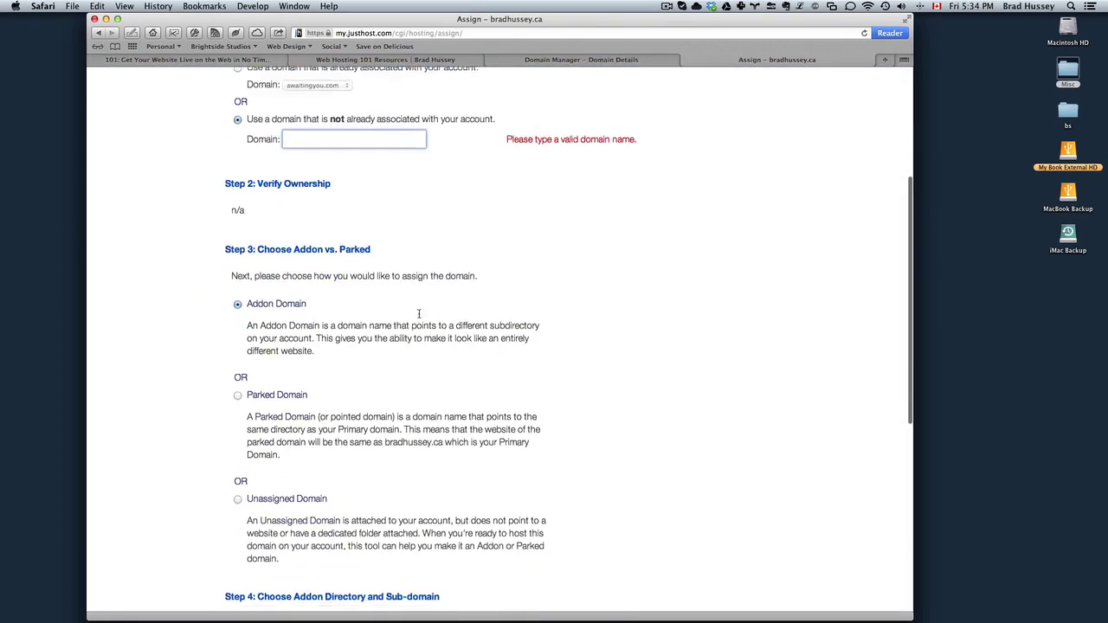
{"action": "left_click_drag", "start_coordinate": [257, 210], "coordinate": [327, 226]}
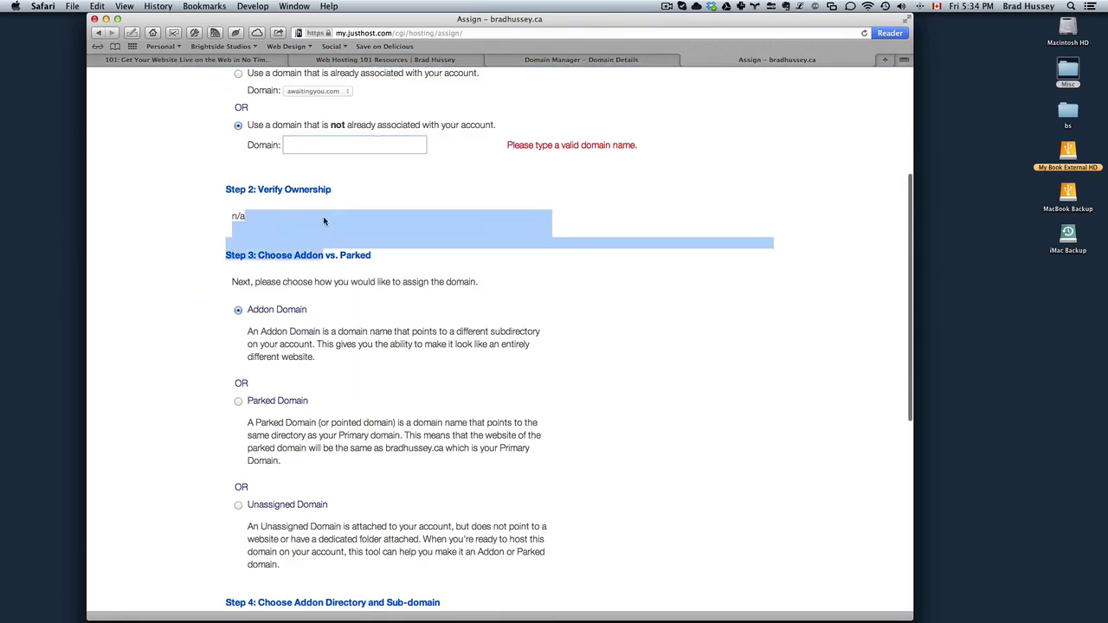
{"action": "left_click", "coordinate": [331, 262]}
{"action": "left_click", "coordinate": [268, 310]}
{"action": "scroll", "coordinate": [277, 329], "scroll_direction": "down", "scroll_amount": 8}
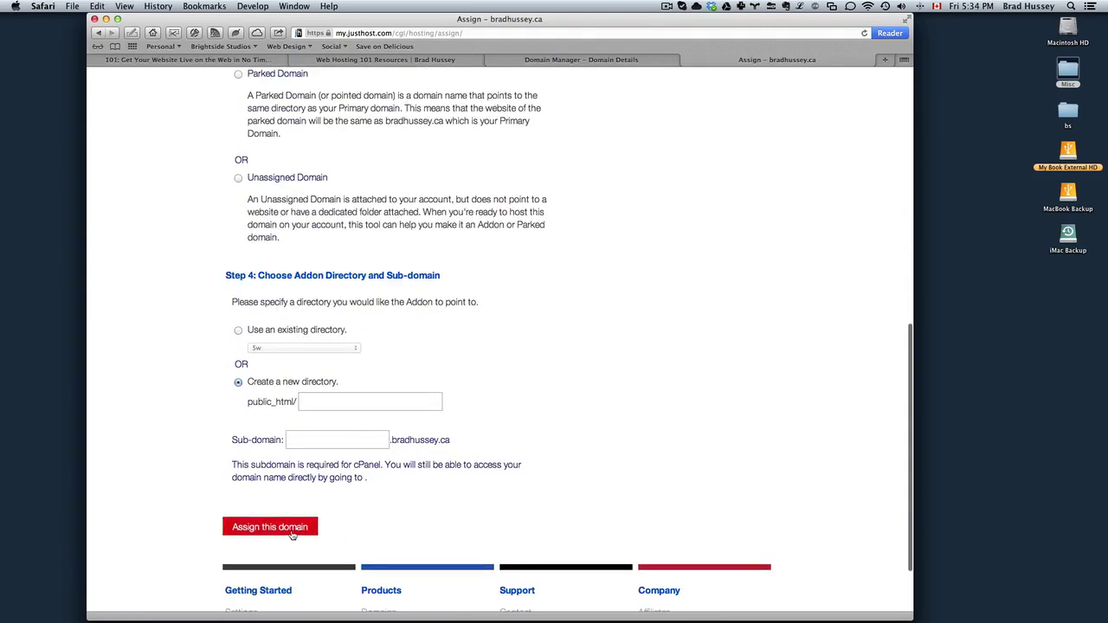
{"action": "scroll", "coordinate": [666, 387], "scroll_direction": "up", "scroll_amount": 10}
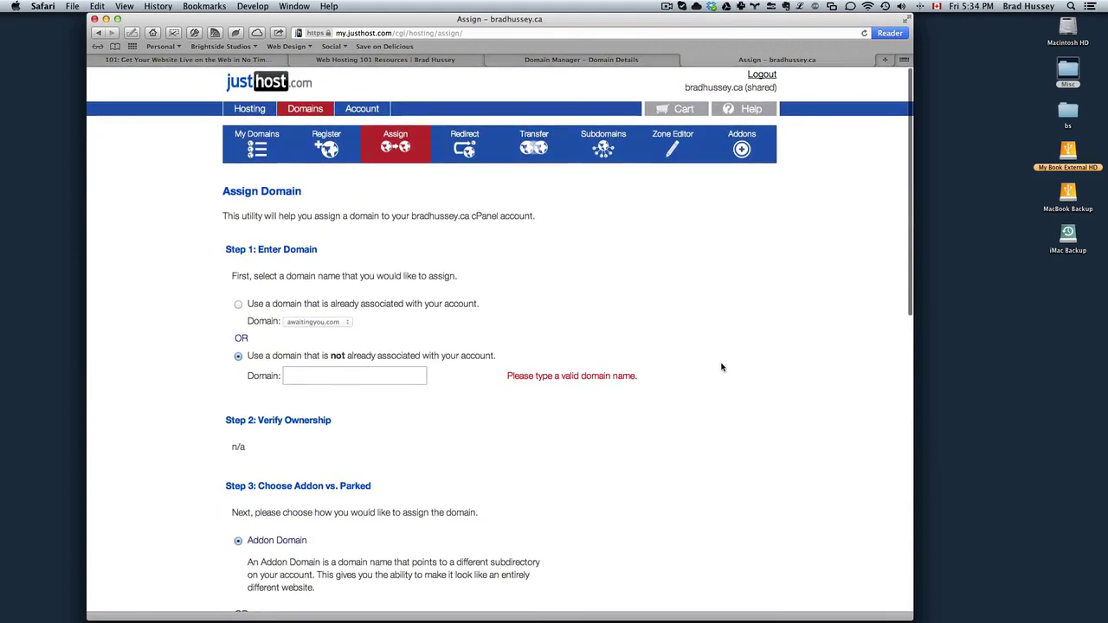